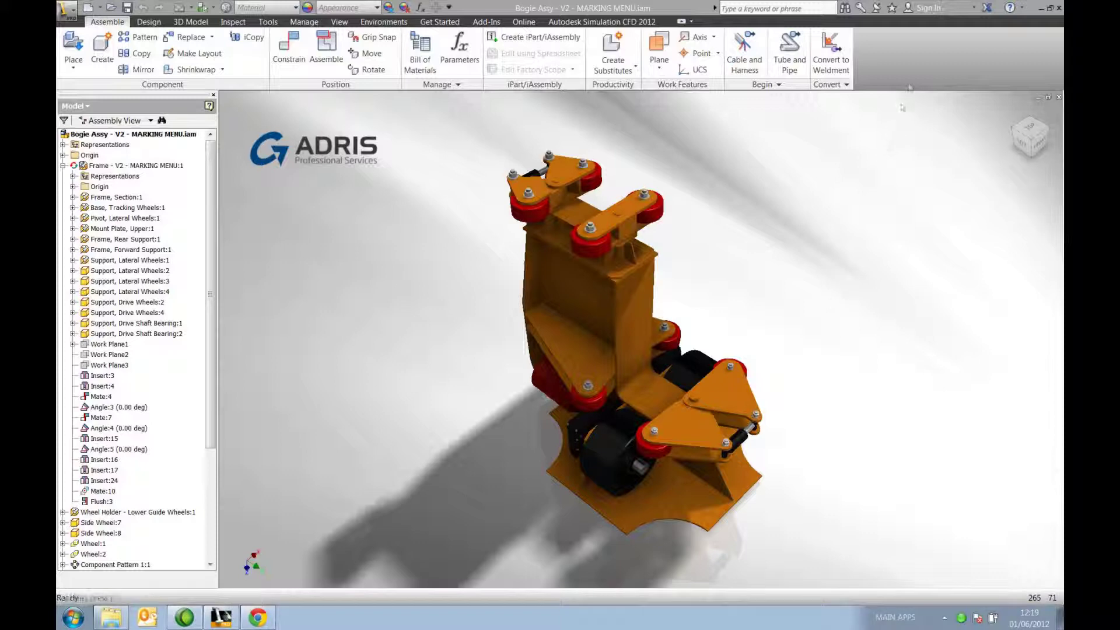
Step: Sign in to Autodesk 360 from Inventor by entering the Autodesk account e-mail and password
click(935, 9)
click(936, 25)
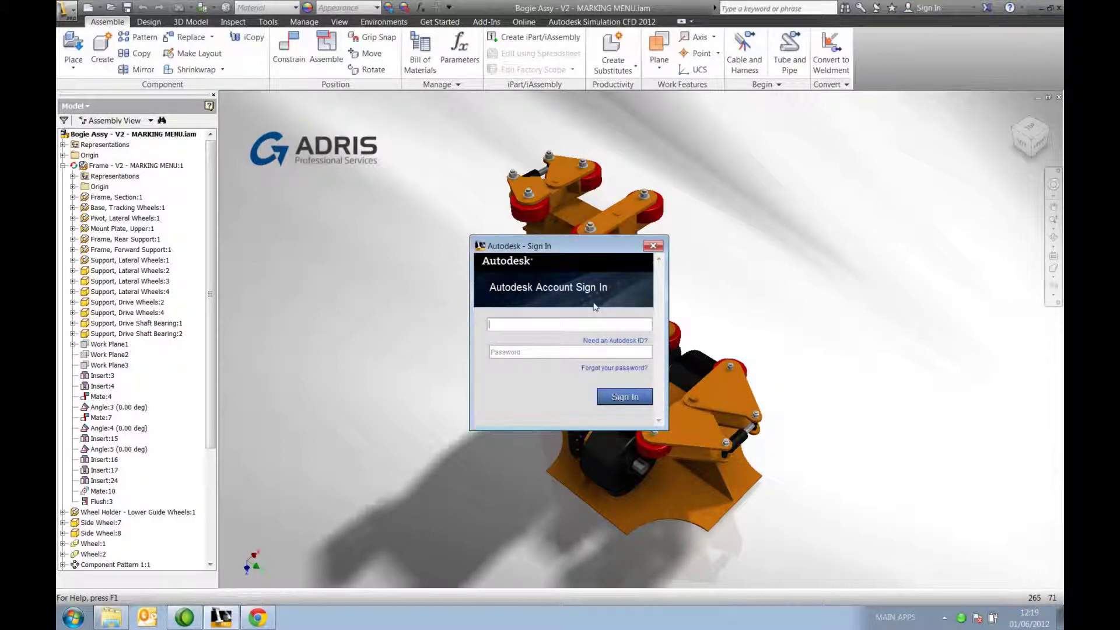
key(Tab)
text(a********)
click(639, 392)
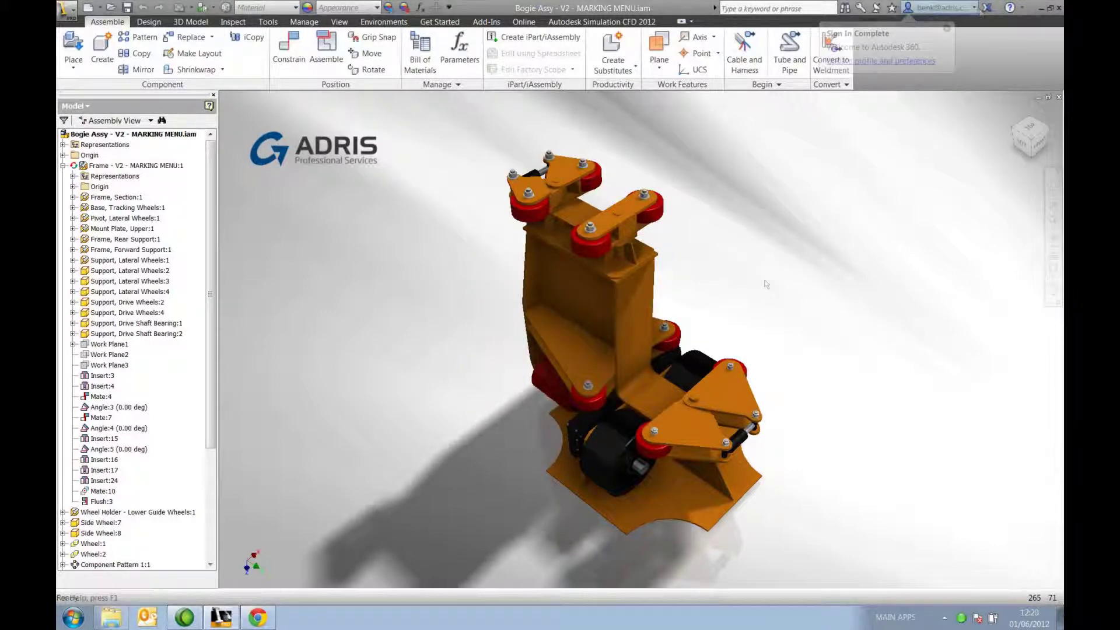
click(974, 8)
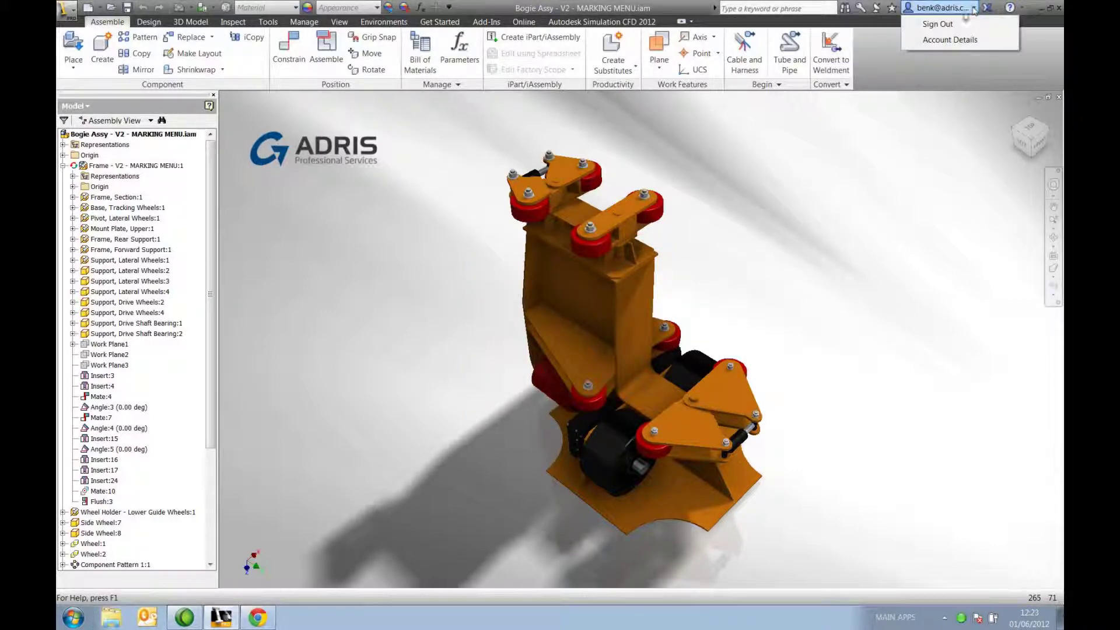
click(959, 41)
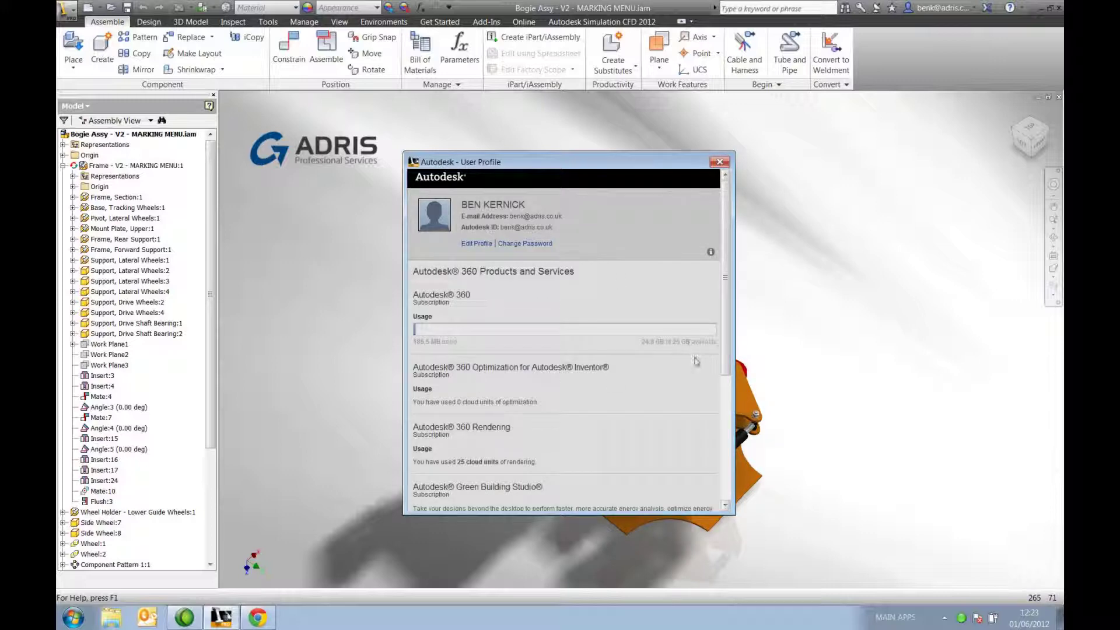
scroll(723, 377, down, 2)
scroll(723, 377, down, 2)
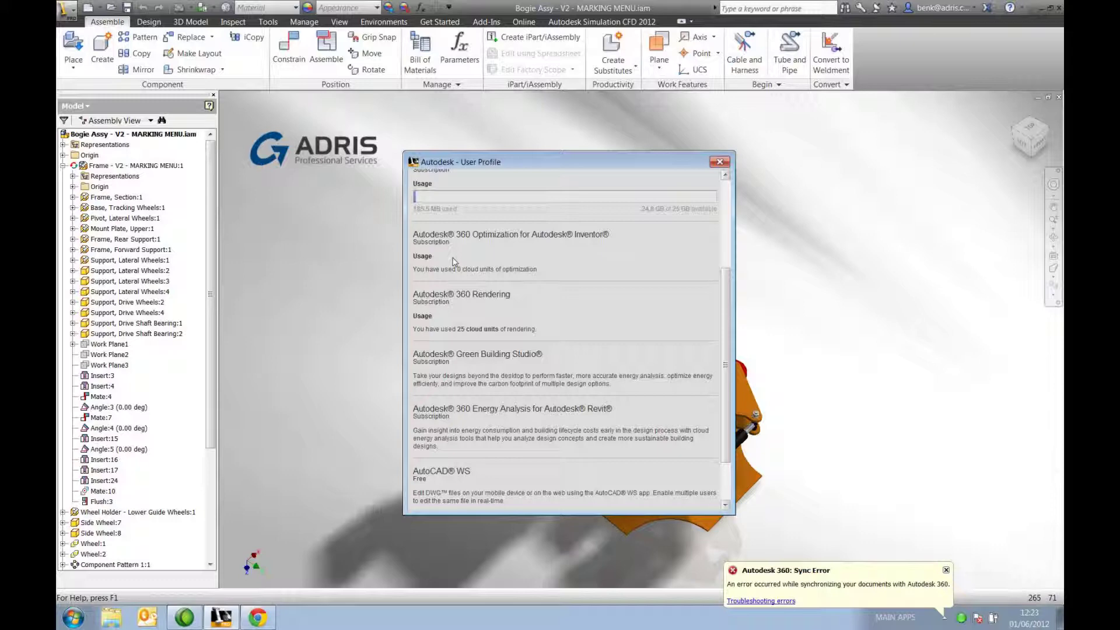
click(721, 162)
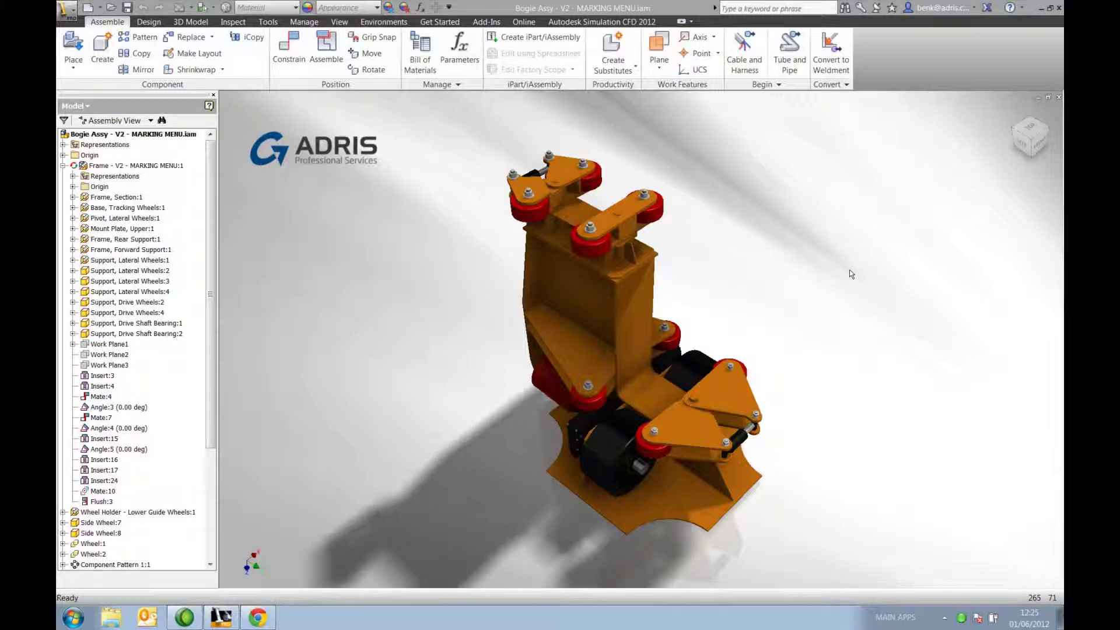
Step: Switch to the front view, expand all children of the Frame subassembly, and show the Online tools
key(F5)
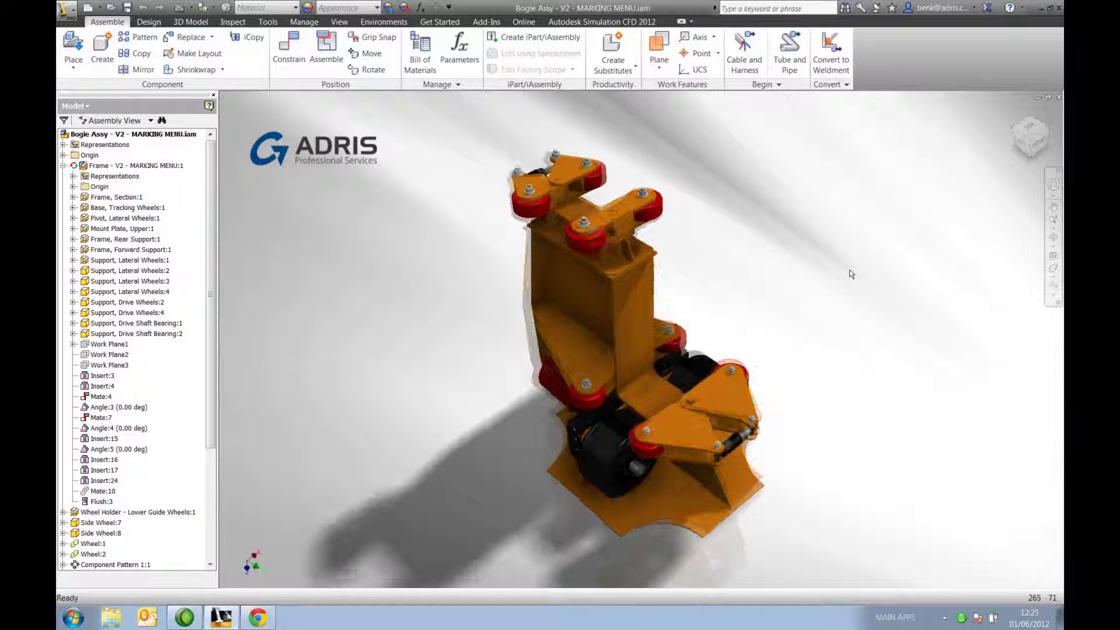
right_click(118, 167)
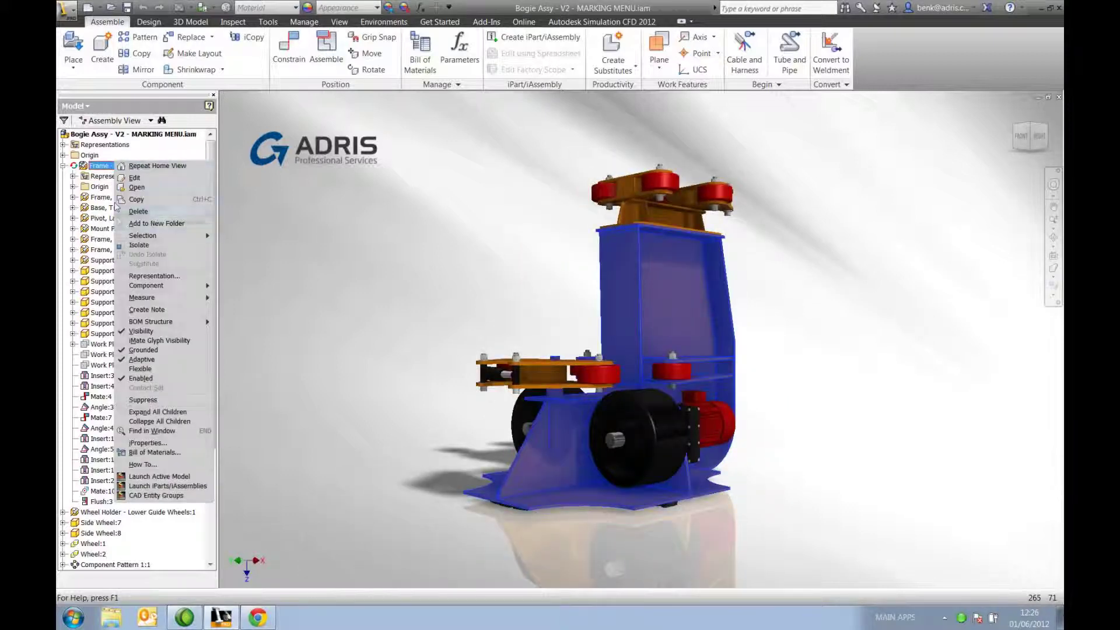
click(149, 413)
drag(210, 489, 291, 326)
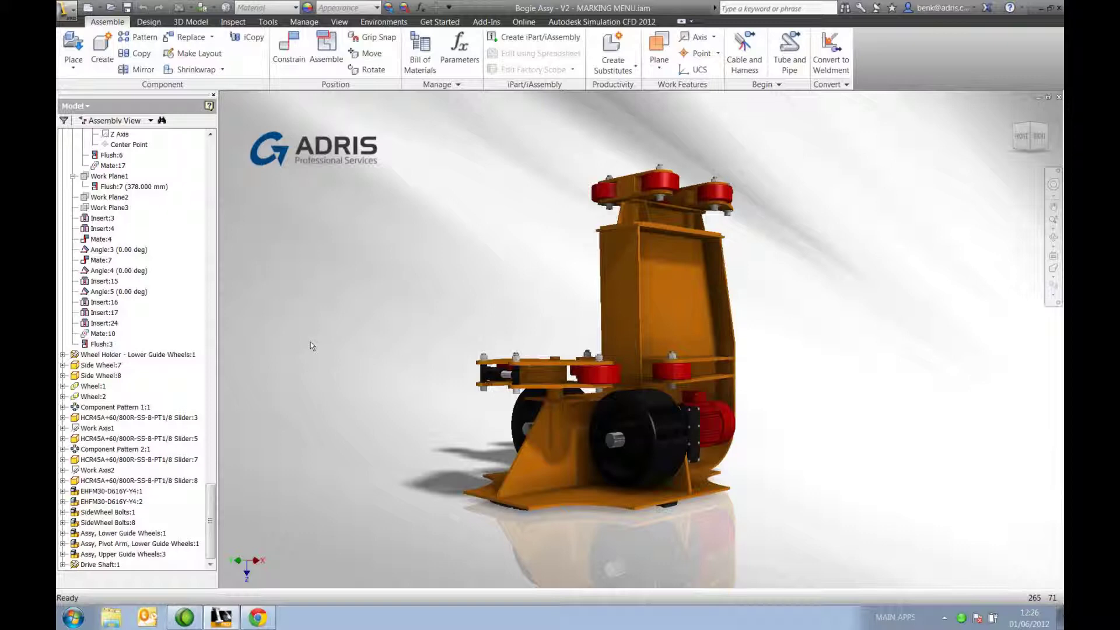
click(525, 23)
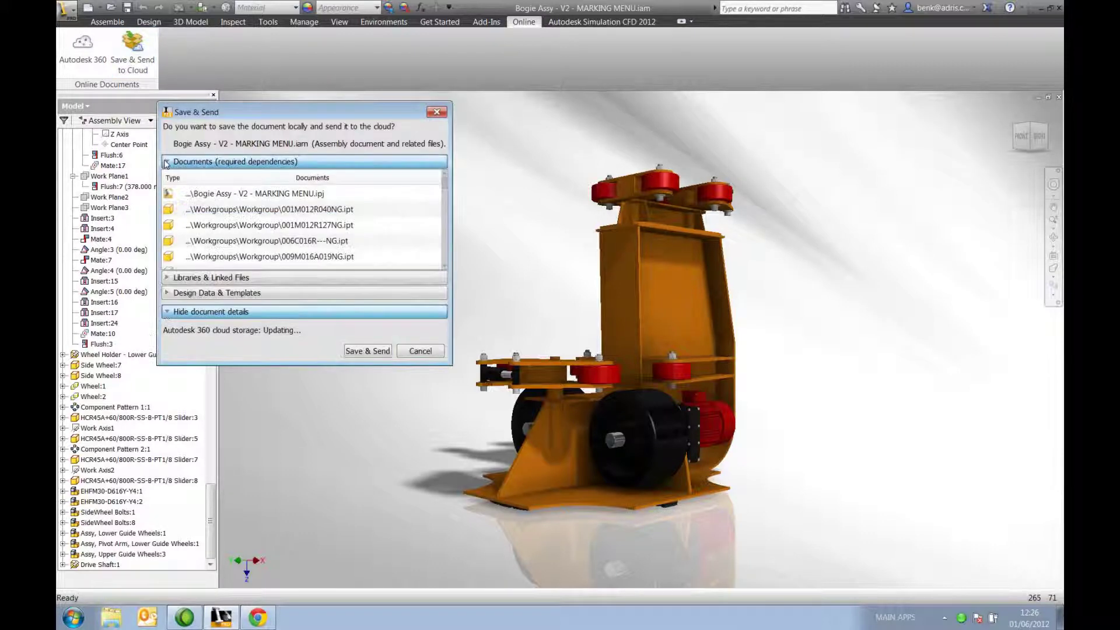
Step: Review the document details, libraries and design data, then Save & Send Bogie Assy to the cloud
click(167, 162)
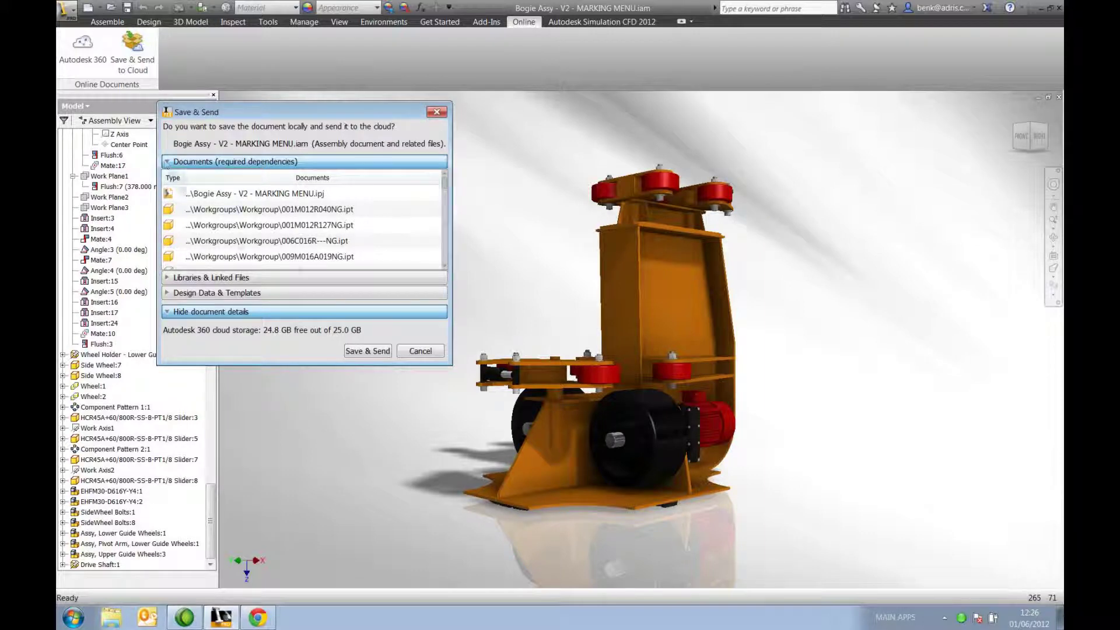
click(169, 280)
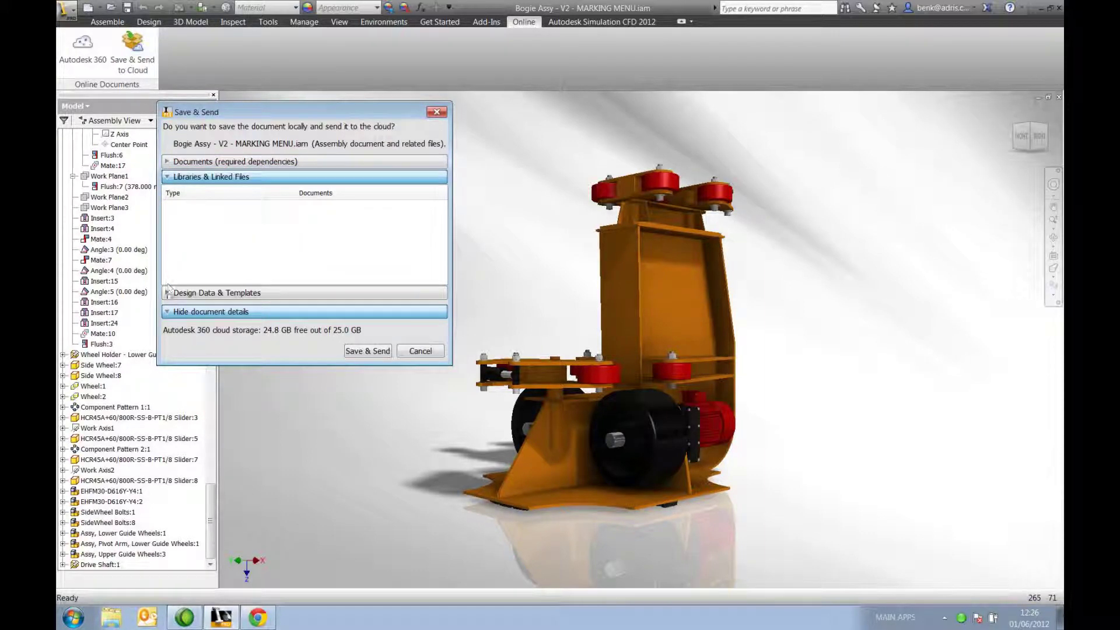
click(169, 293)
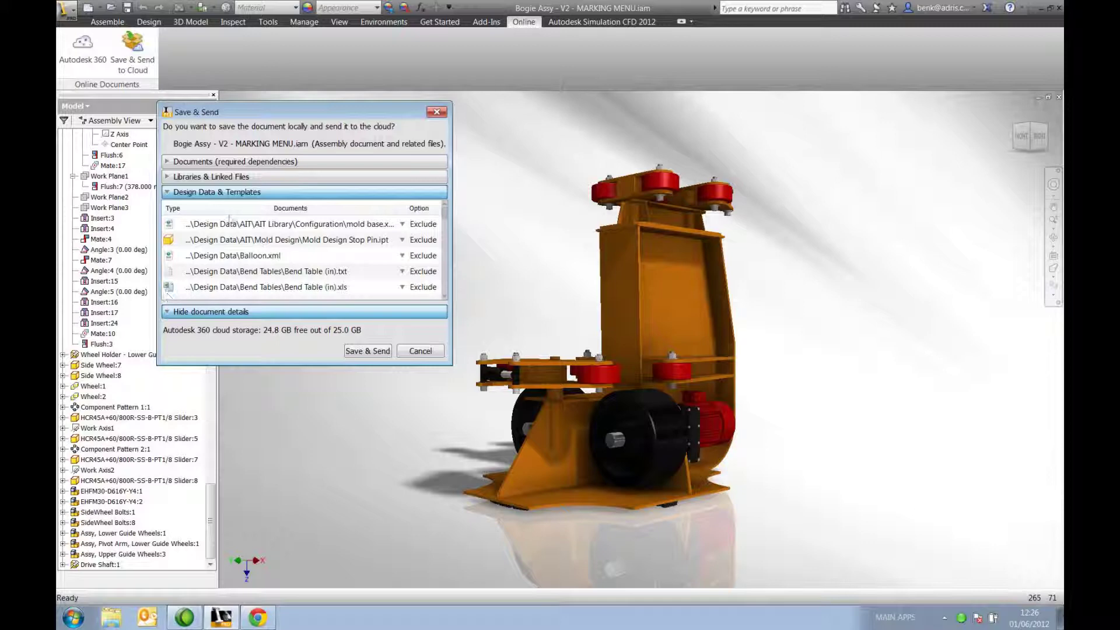
click(370, 352)
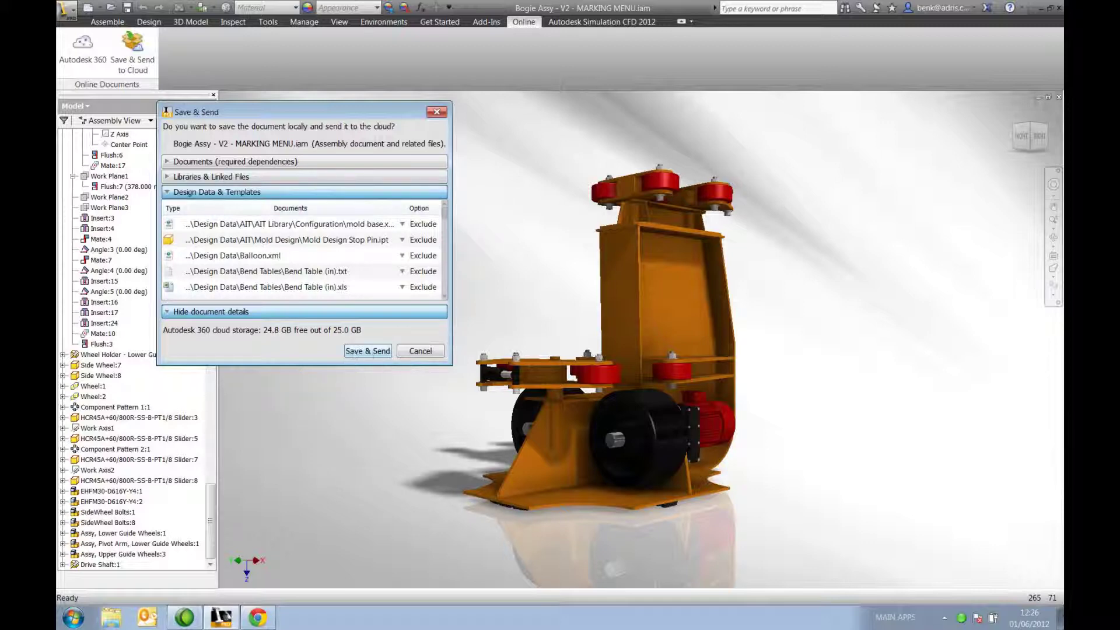
click(365, 352)
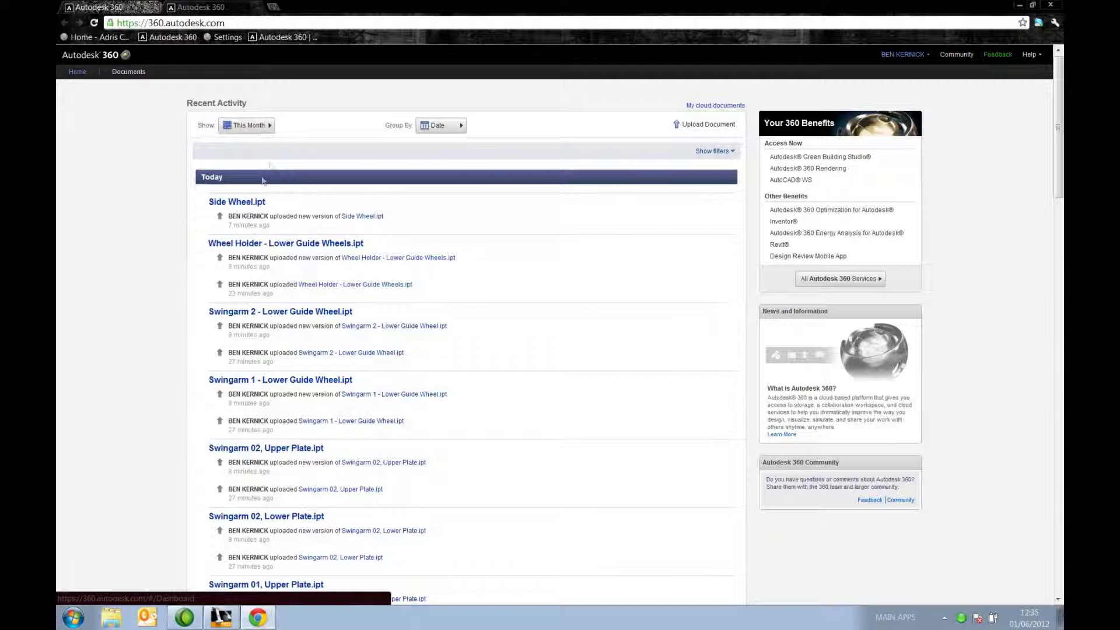
Step: Check the Recent Activity Show and Group By options, then go to the Documents list
click(269, 126)
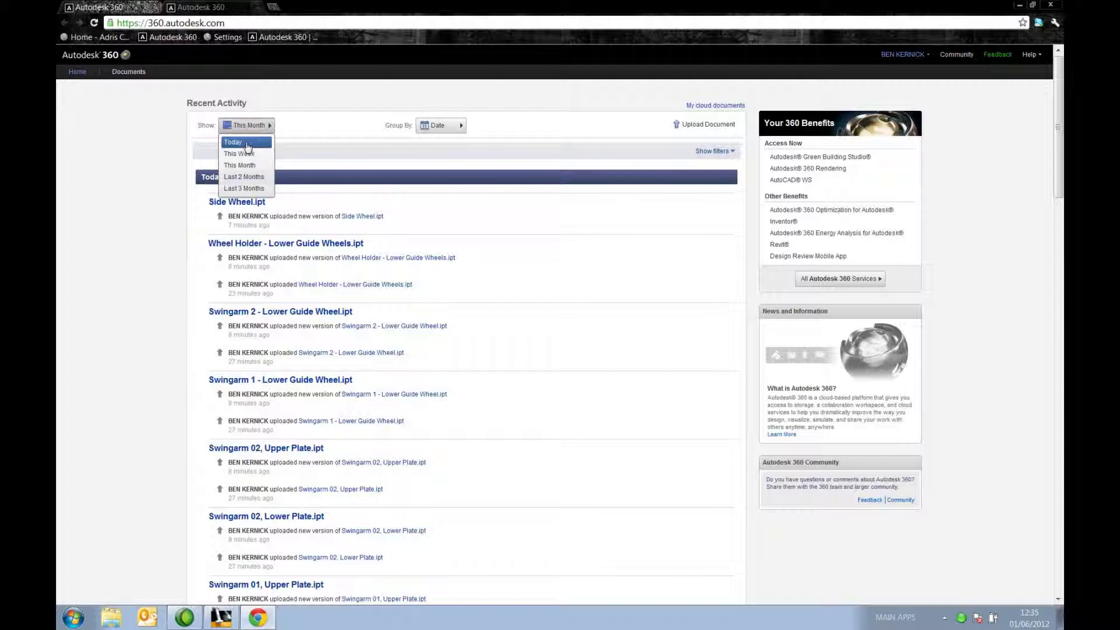
click(462, 126)
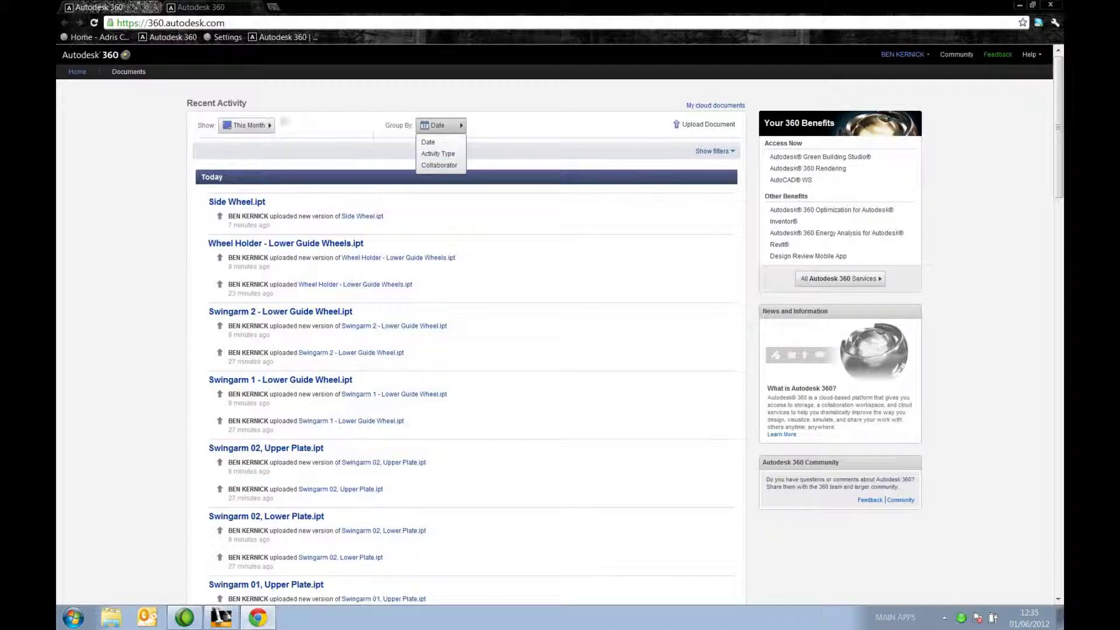
click(124, 77)
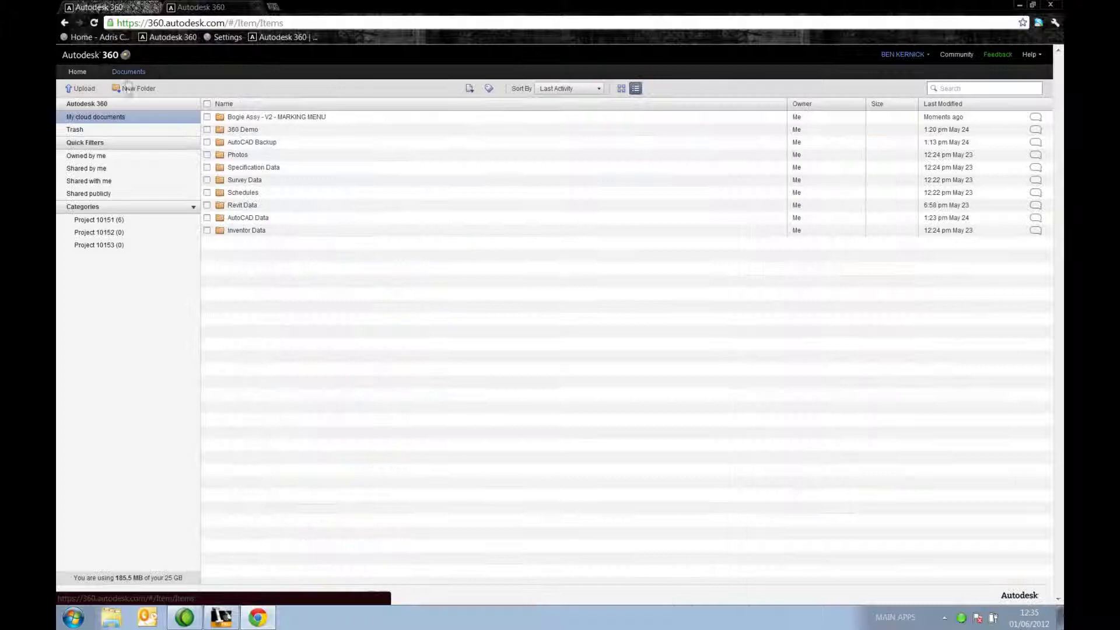
Step: Navigate into Bogie Assy - V2 - MARKING MENU > Workgroups > Workgroup
click(250, 118)
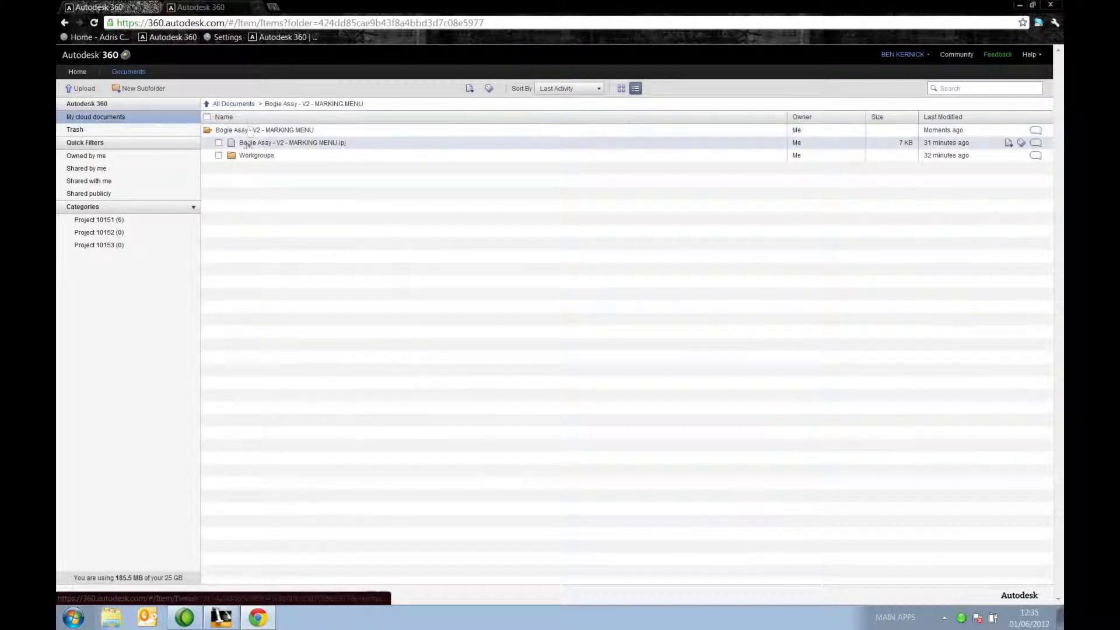
click(254, 155)
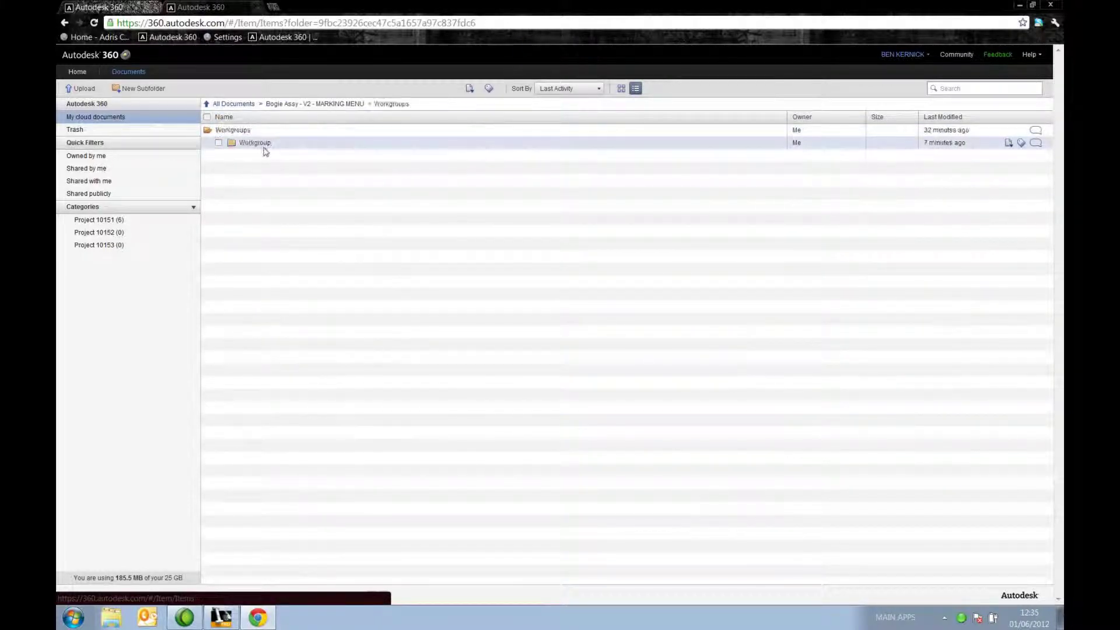
click(263, 148)
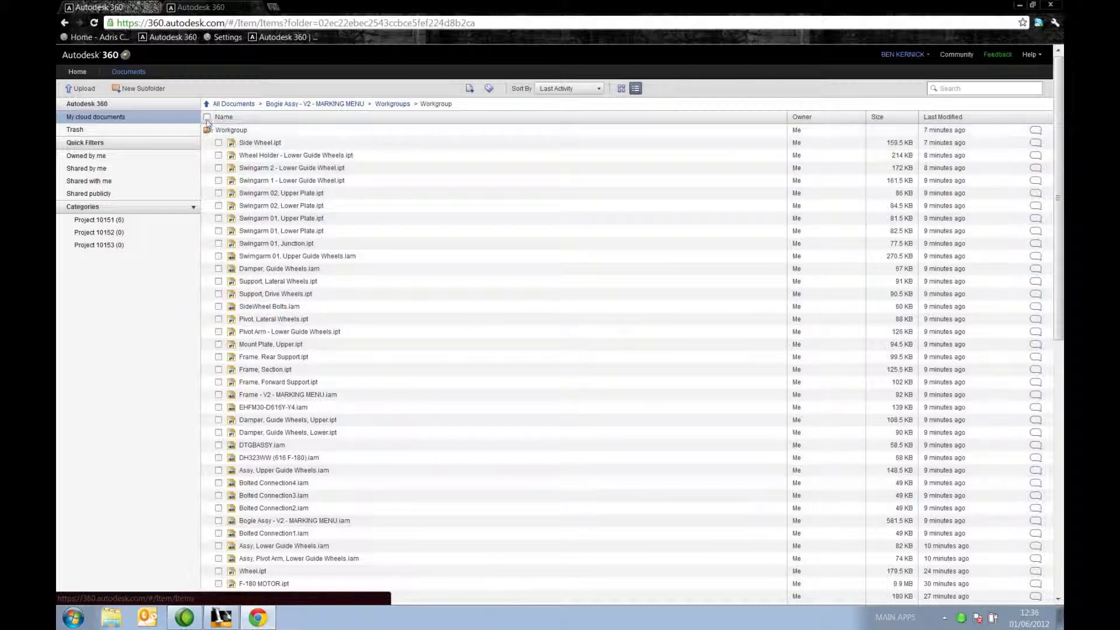
Step: Select all Workgroup files and create a new category named 'Project 10154'
click(207, 117)
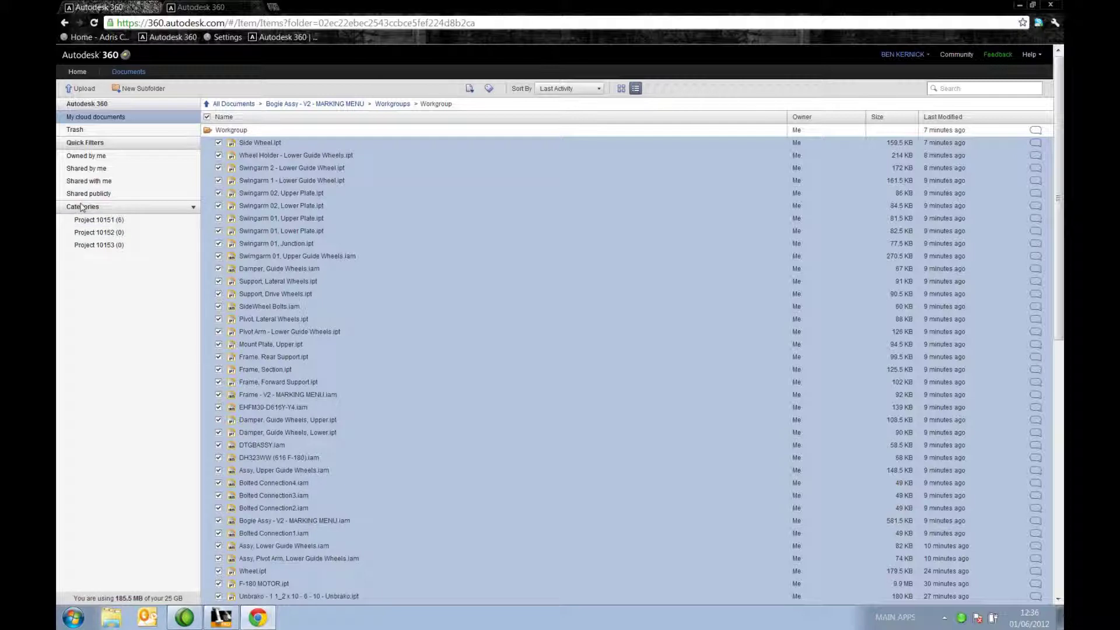
click(193, 209)
click(170, 222)
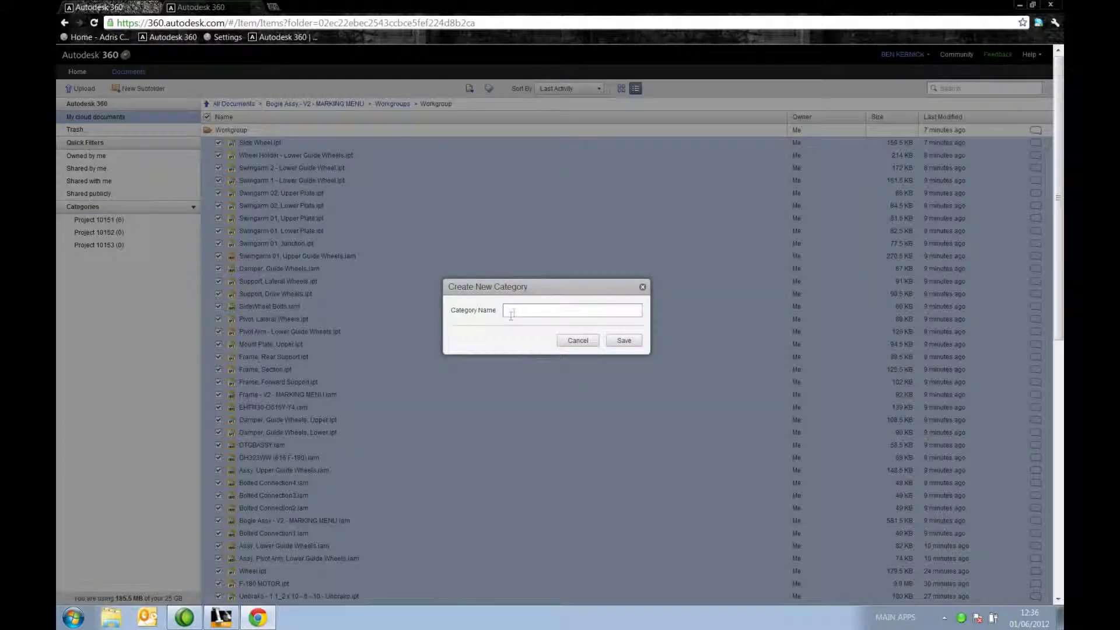
text(Project 10154)
click(622, 342)
key(Return)
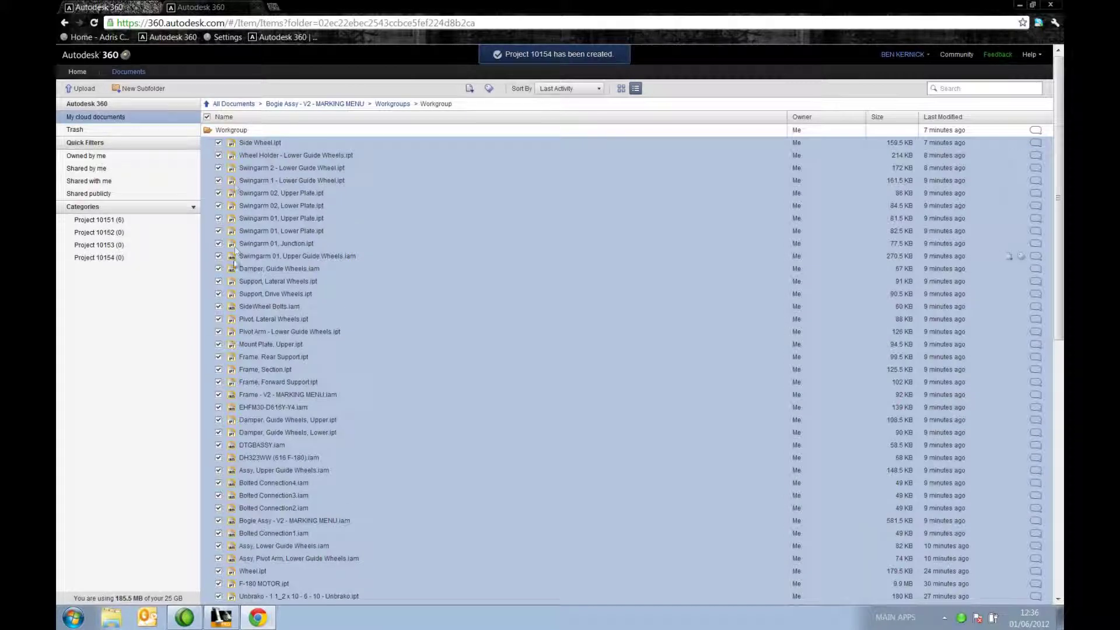
Step: Assign the Project 10154 category to all 75 selected files
click(489, 88)
click(402, 159)
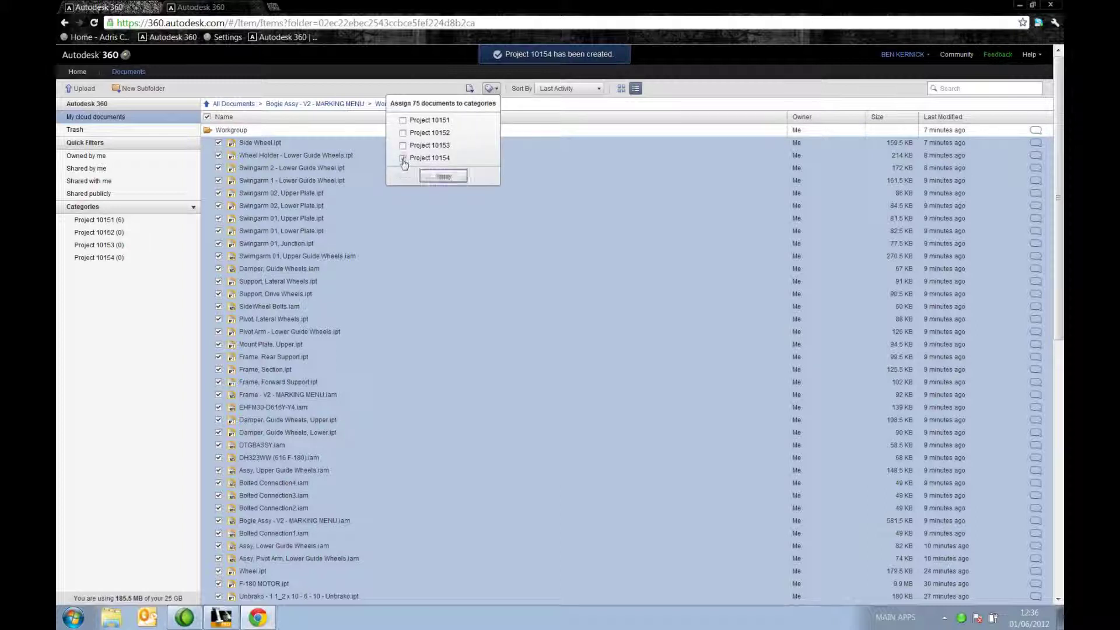
click(443, 176)
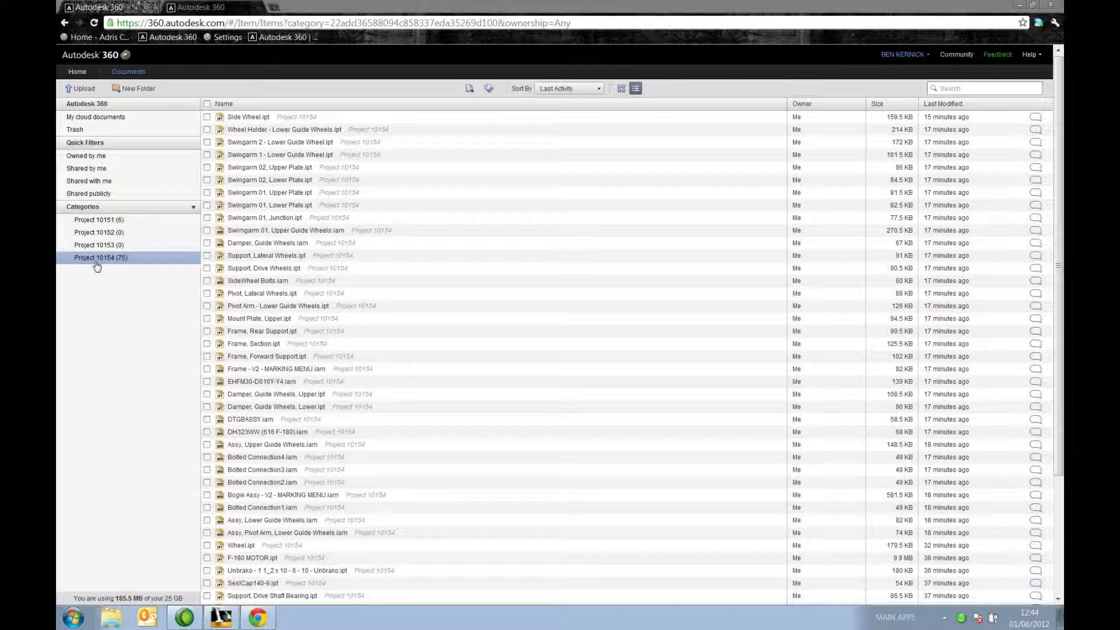
click(126, 75)
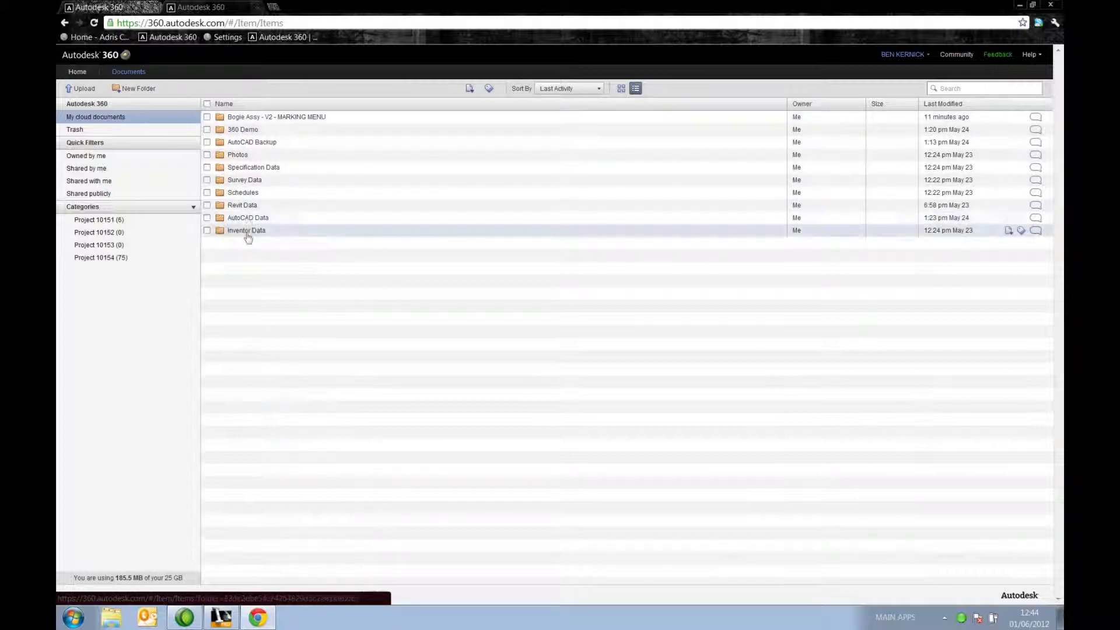
click(112, 260)
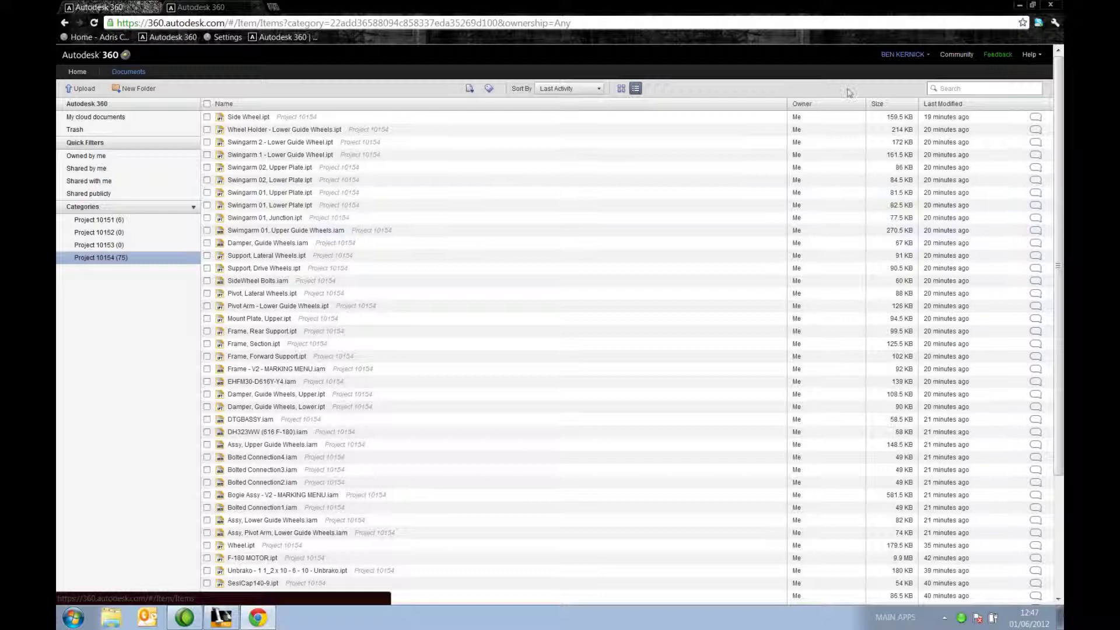
Step: Search the documents for 'ipt', then refine the search to 'Mount' to find the Mount Plate files
click(988, 86)
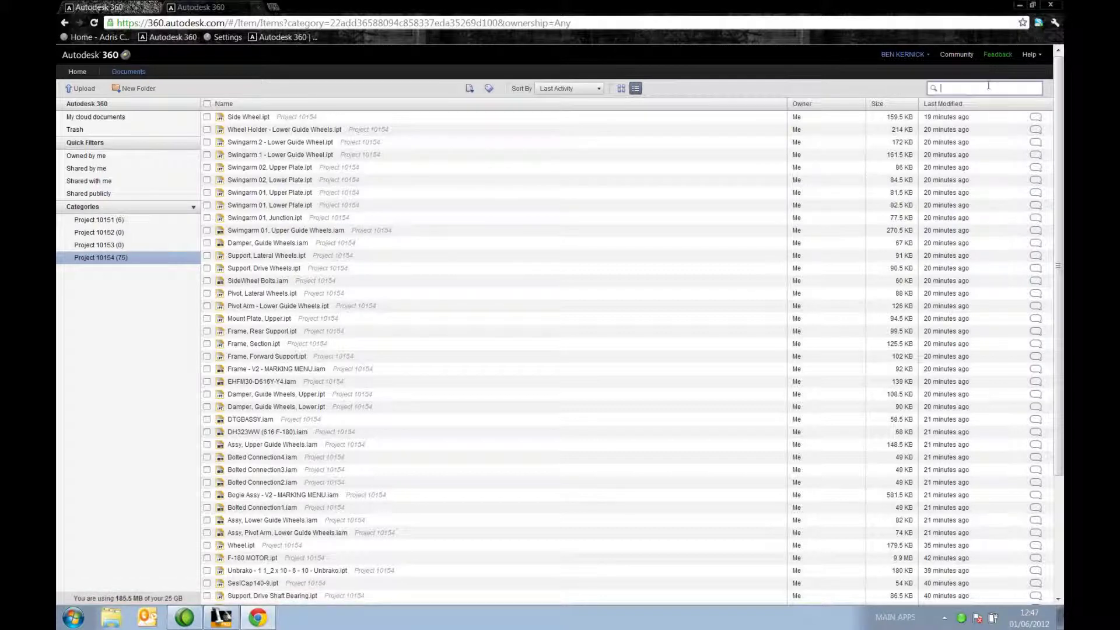
text(ipt)
key(Return)
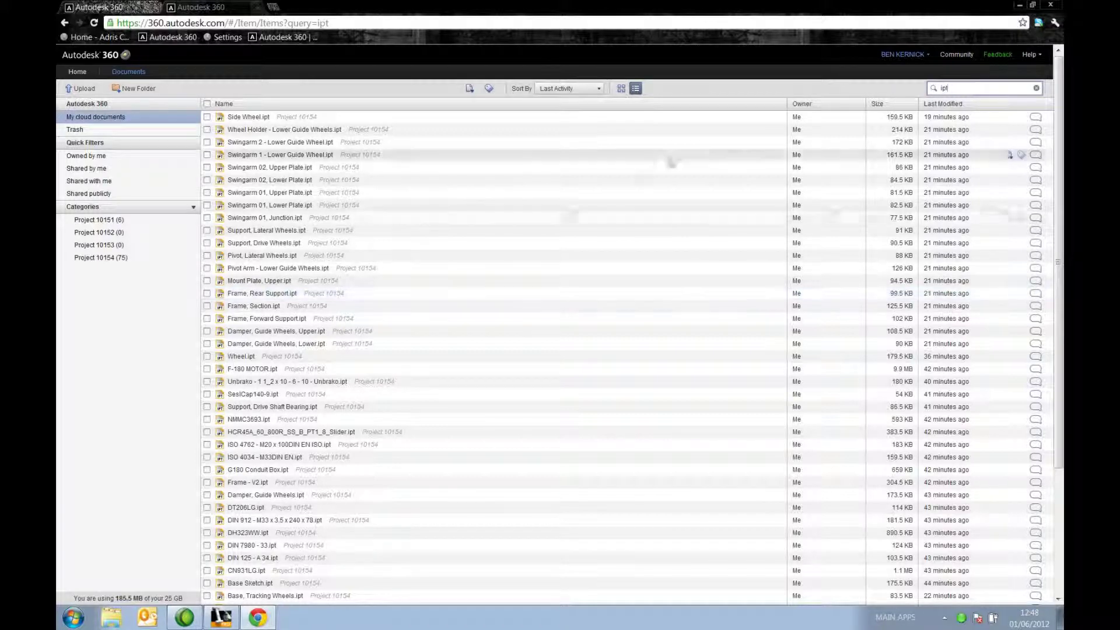
drag(957, 88, 921, 89)
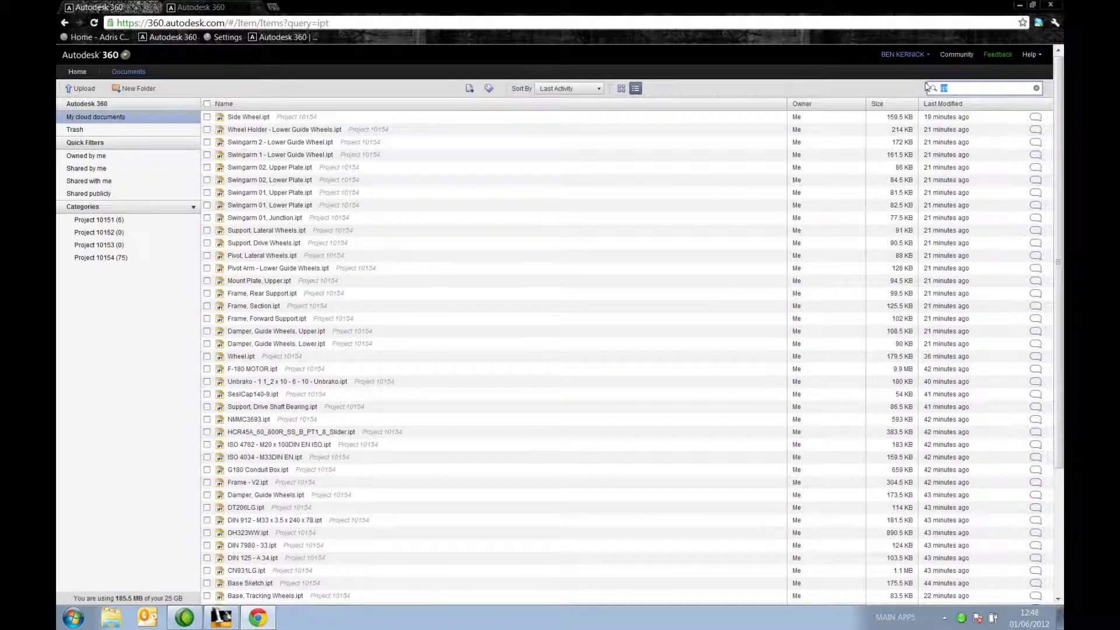
text(Mount*)
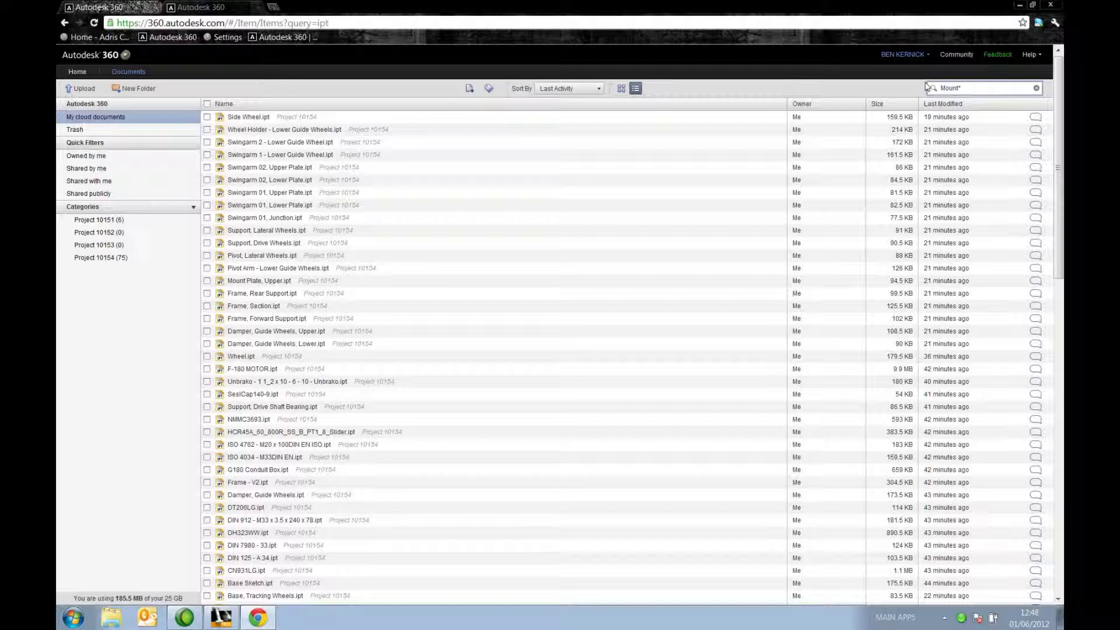
key(Return)
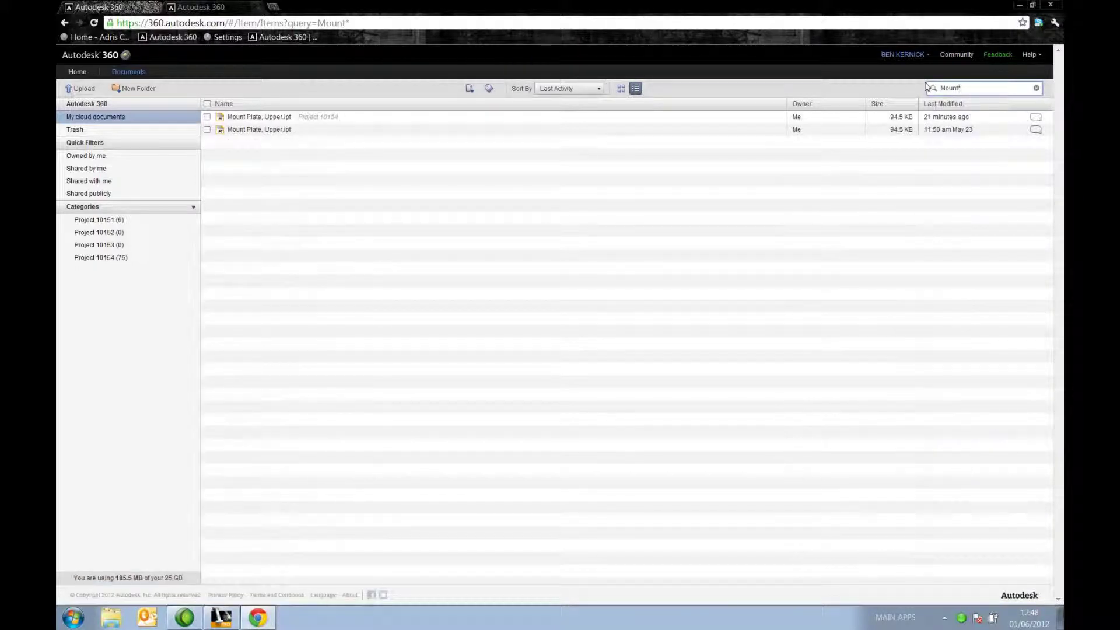
Step: Open Mount Plate, Upper.ipt's details, switch Public Sharing ON, and select the public link
click(270, 117)
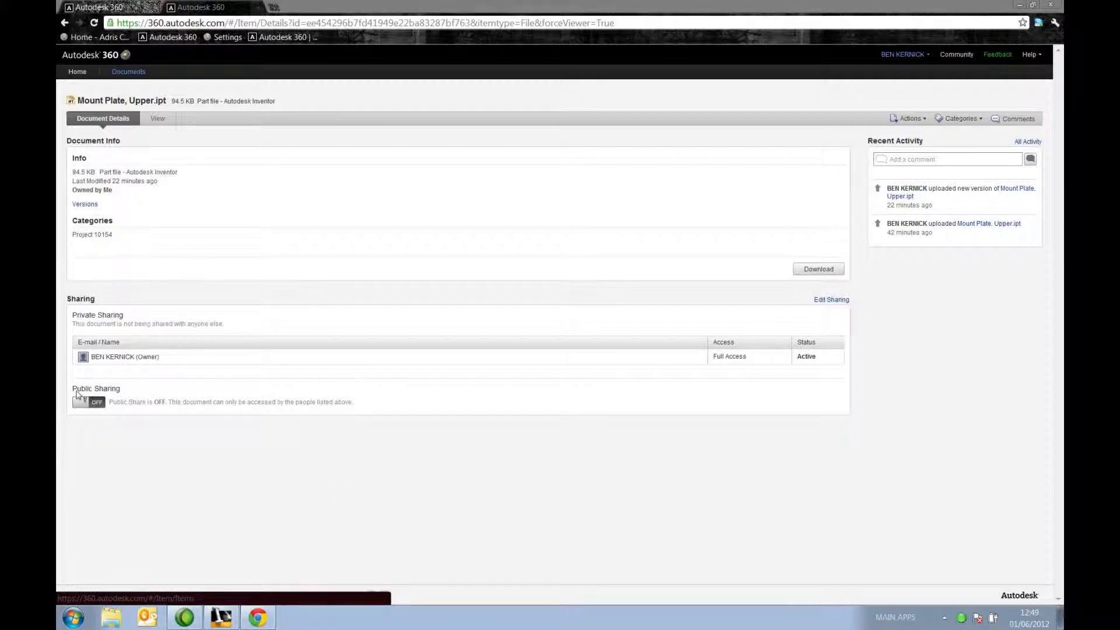
click(101, 404)
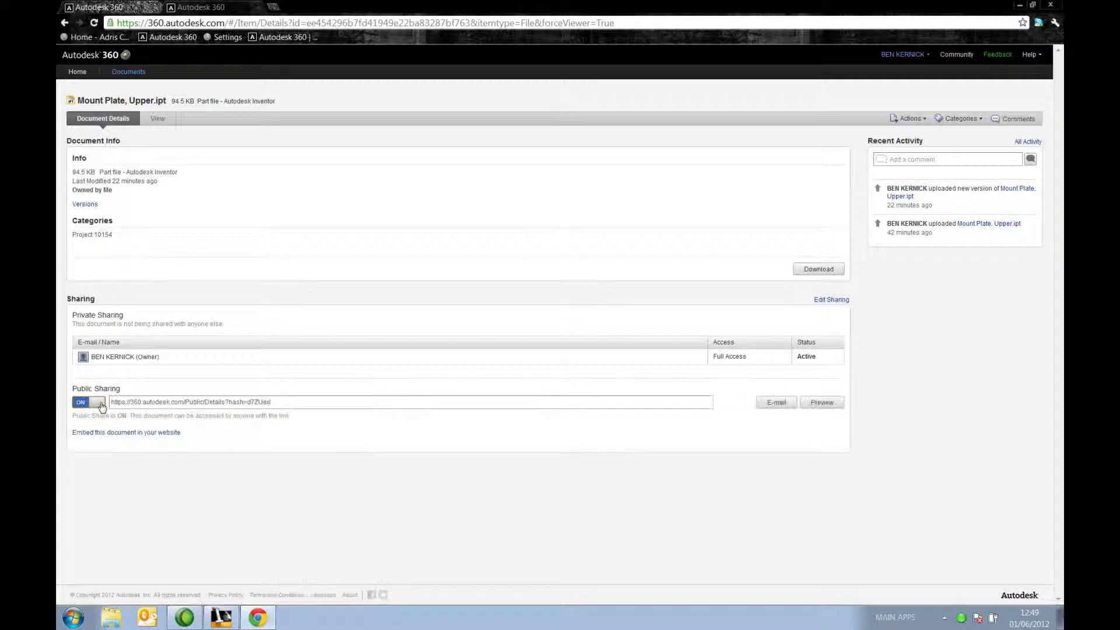
click(290, 403)
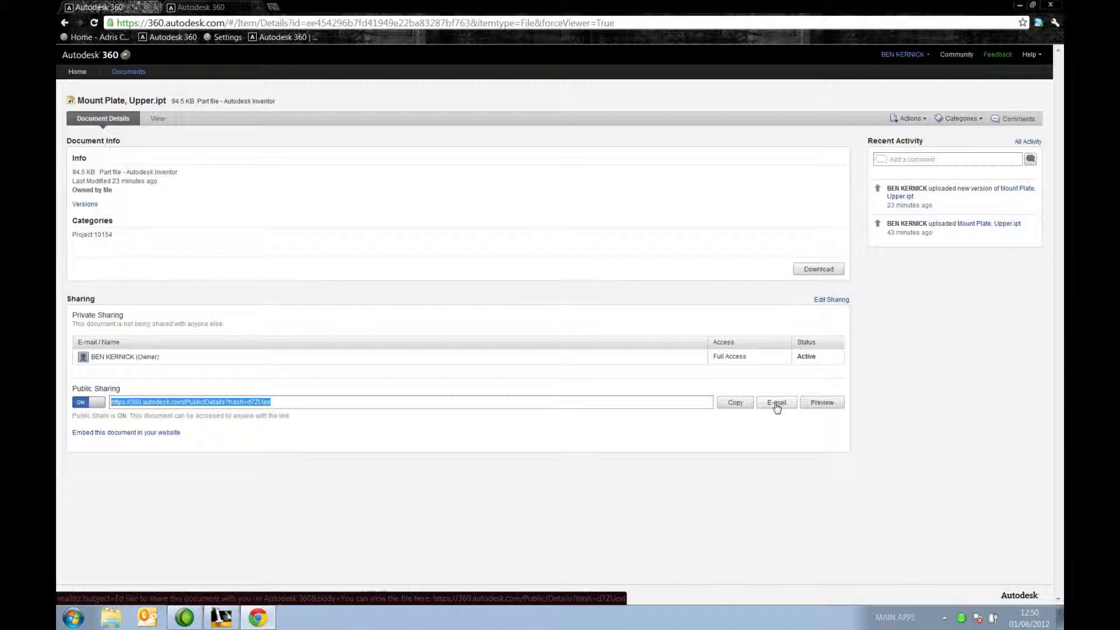
Step: Turn public sharing off and add the collaborator to the part's private share list
click(88, 401)
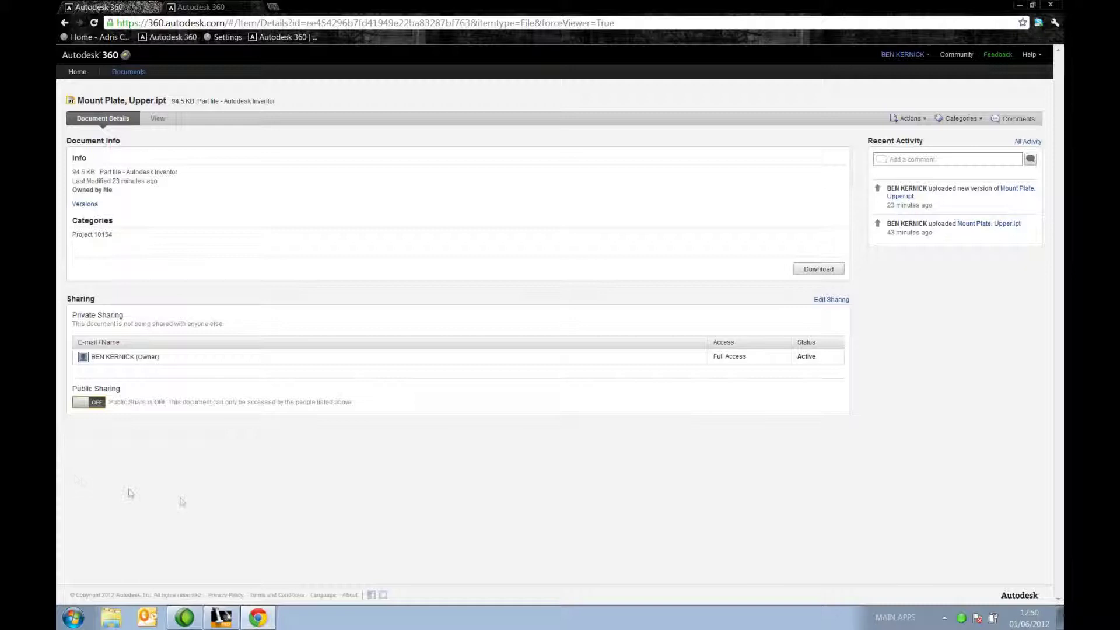
click(841, 301)
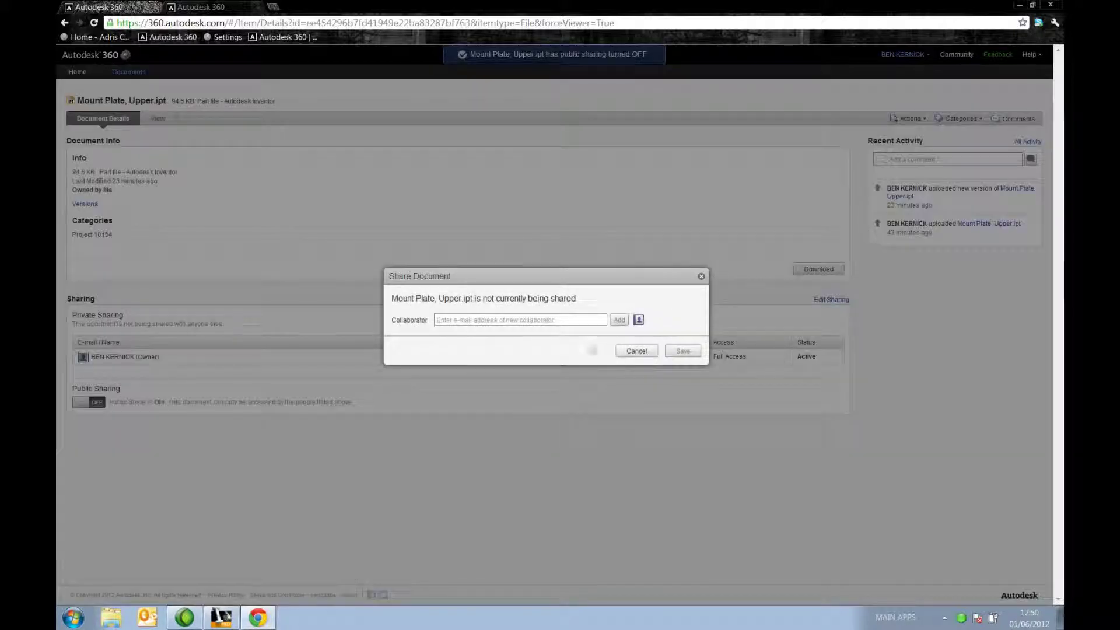
click(567, 320)
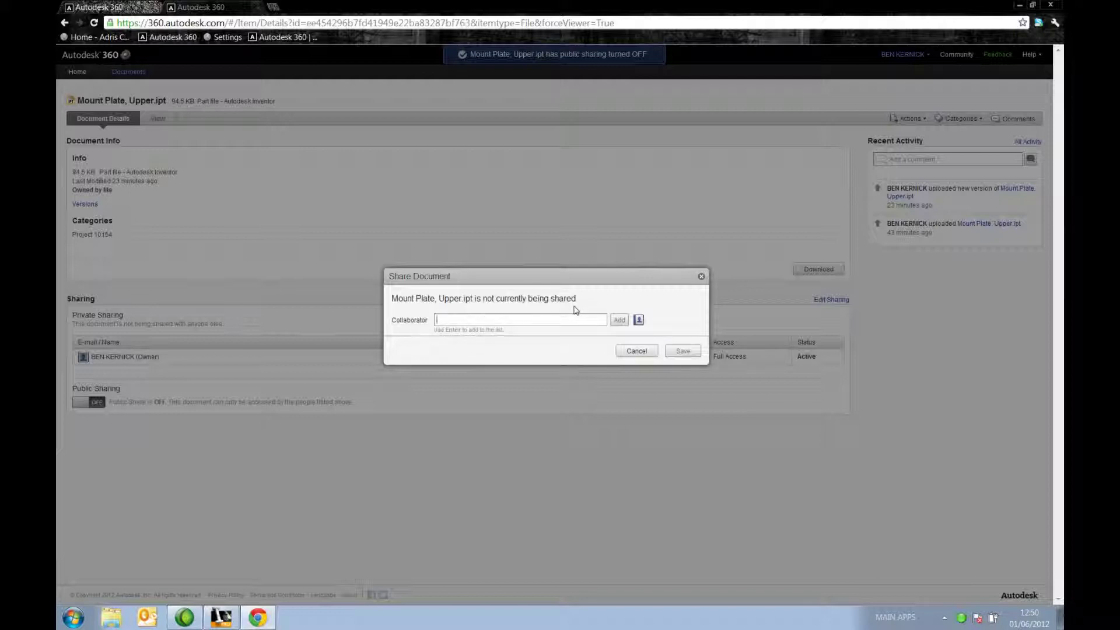
text(benjamin)
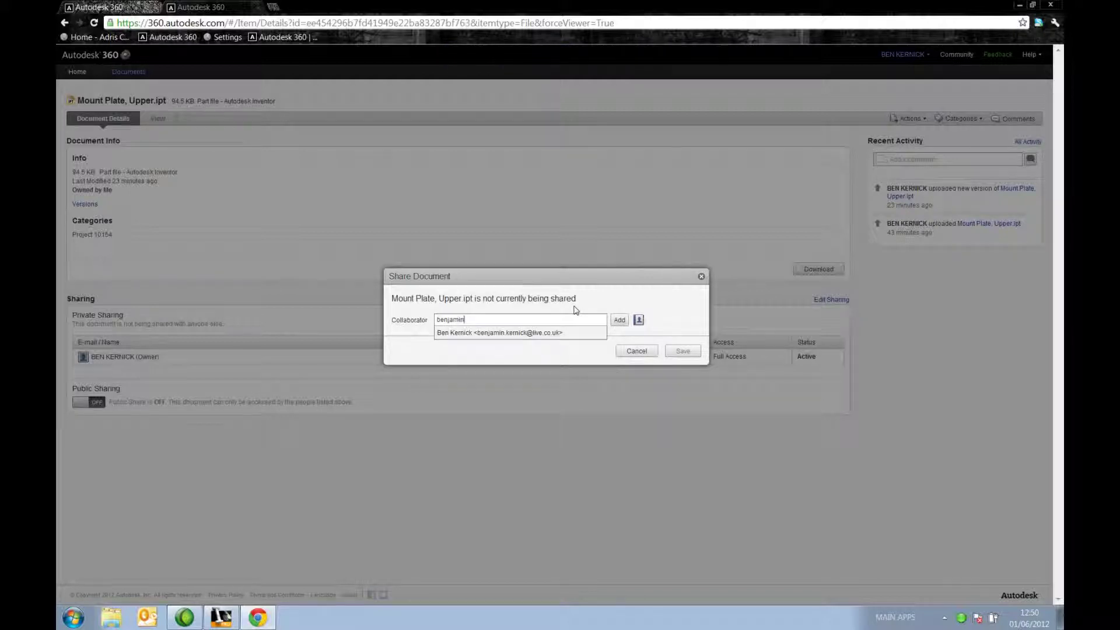
click(535, 338)
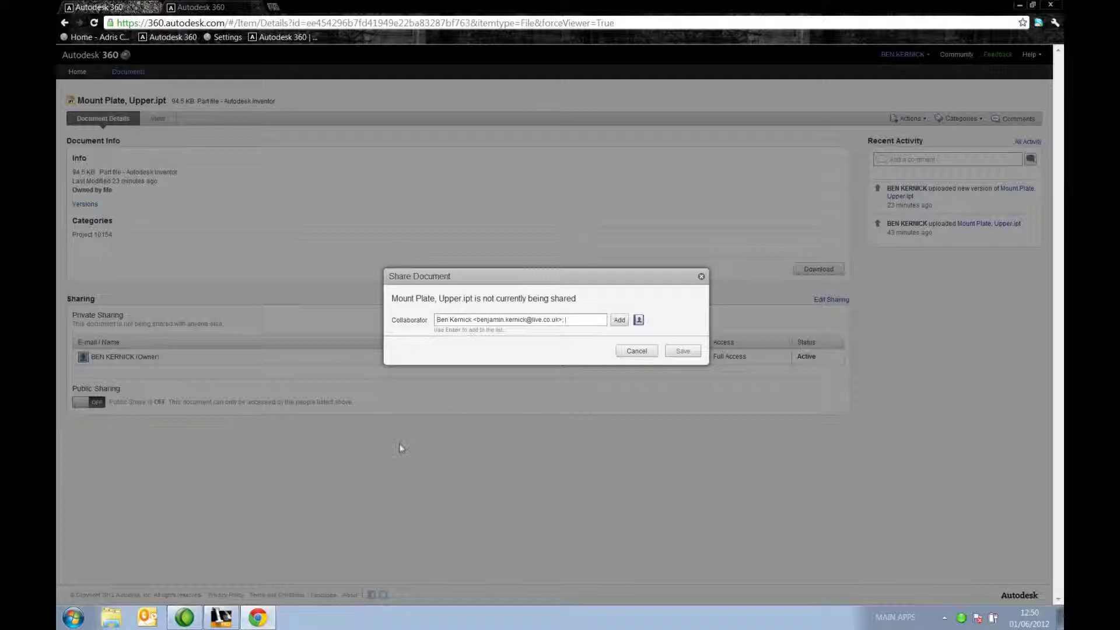
click(619, 320)
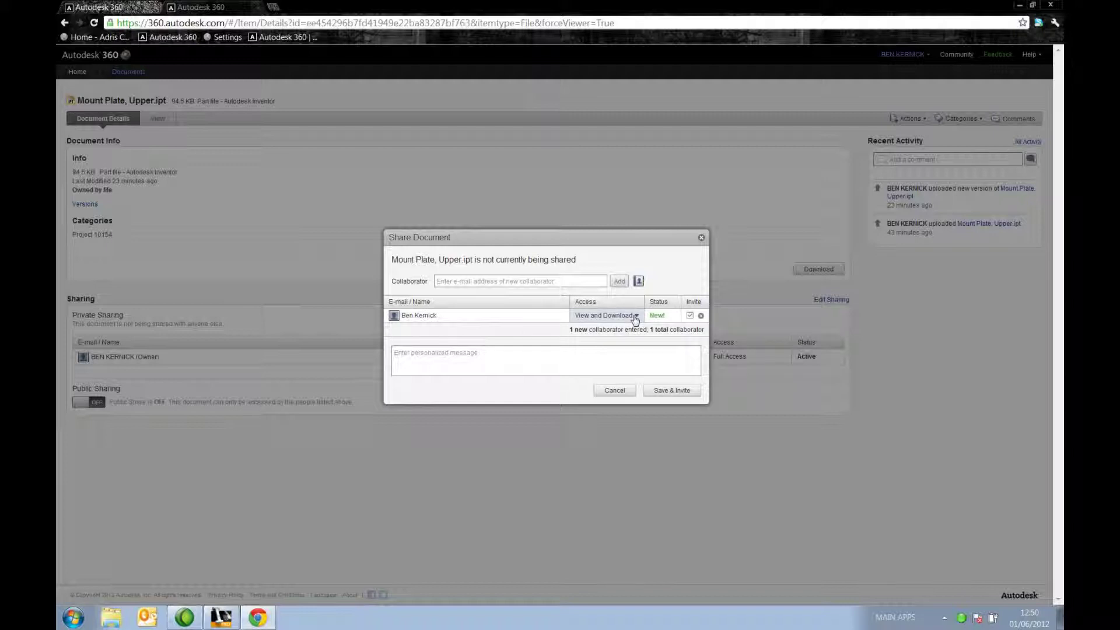
Step: Give the collaborator Full Access, add the message 'Please review part file', and send the invitation
click(635, 316)
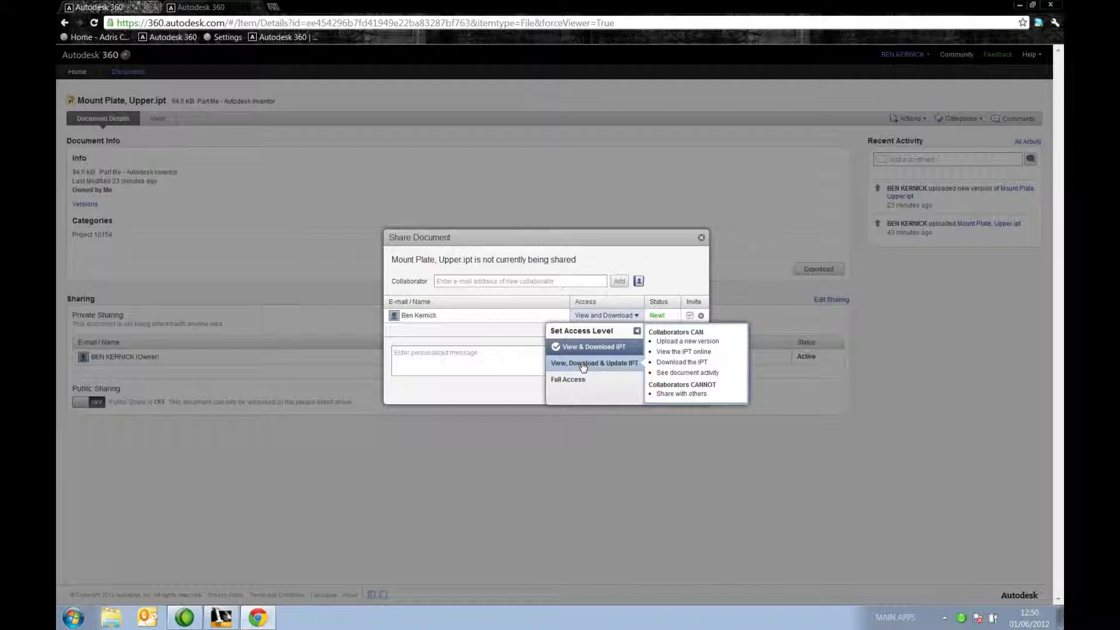
click(579, 381)
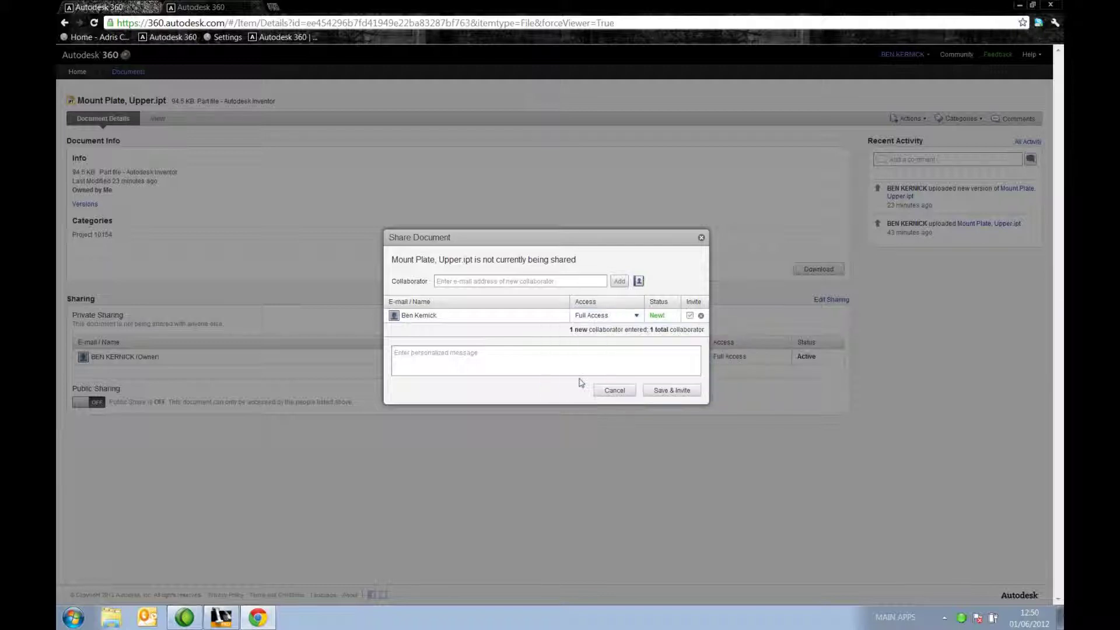
click(550, 361)
text(Please review part file)
click(671, 390)
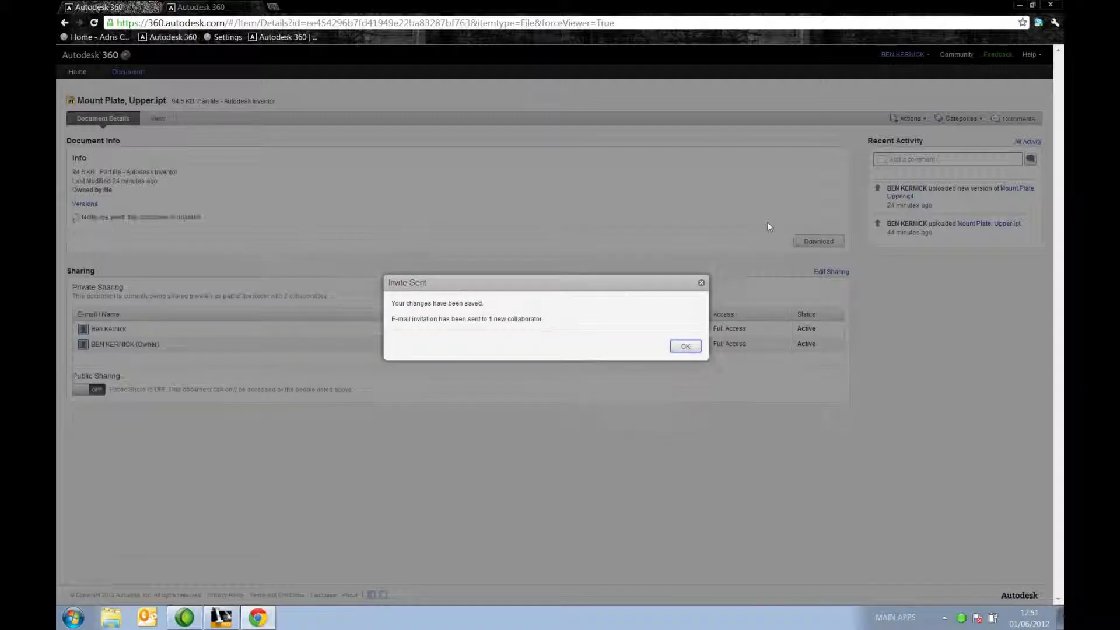
click(686, 346)
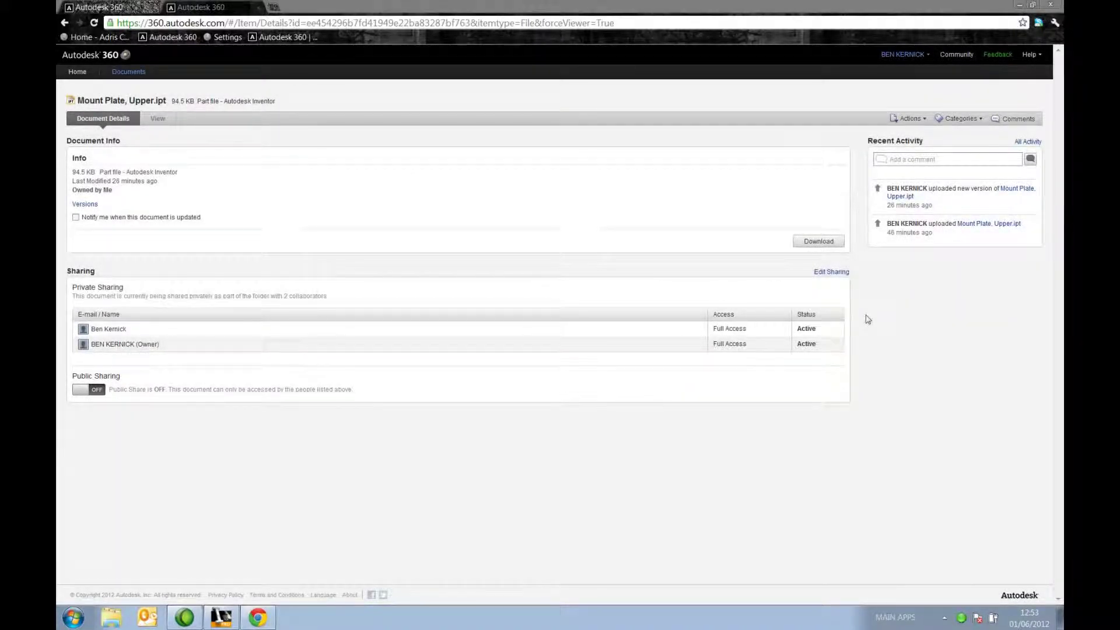
Step: Re-enable public sharing and e-mail the public link to the collaborator through Outlook
click(99, 392)
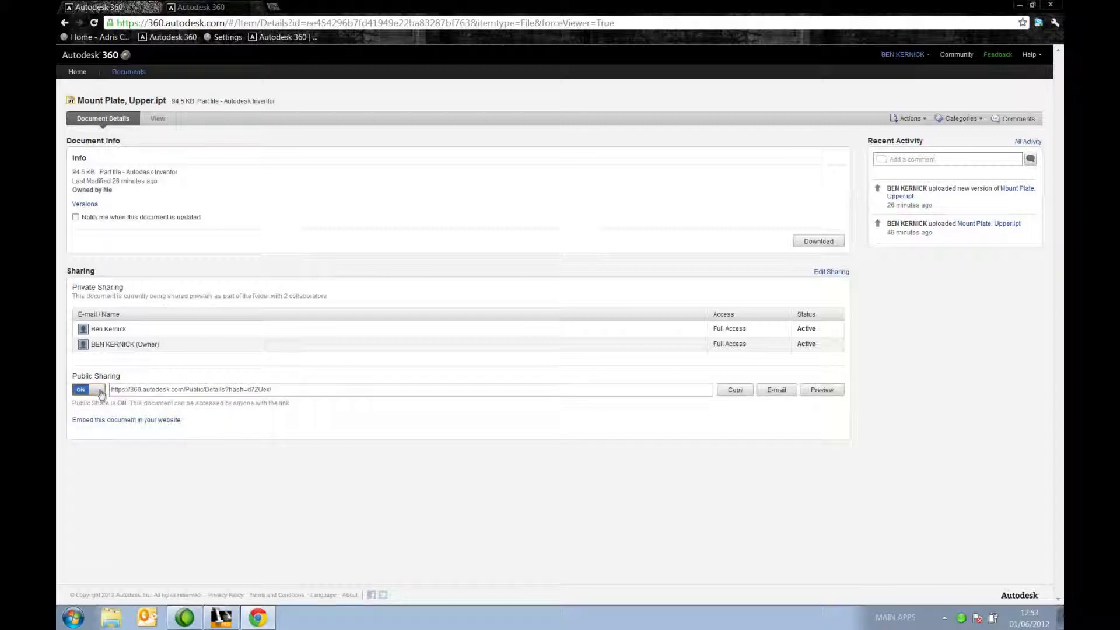
click(779, 391)
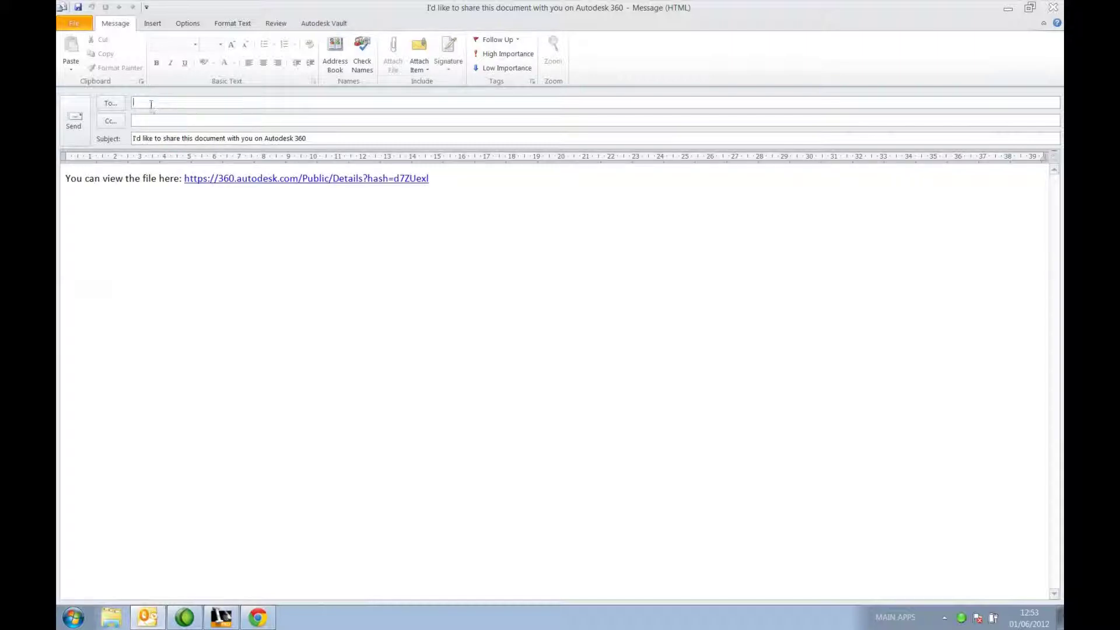
text(ben)
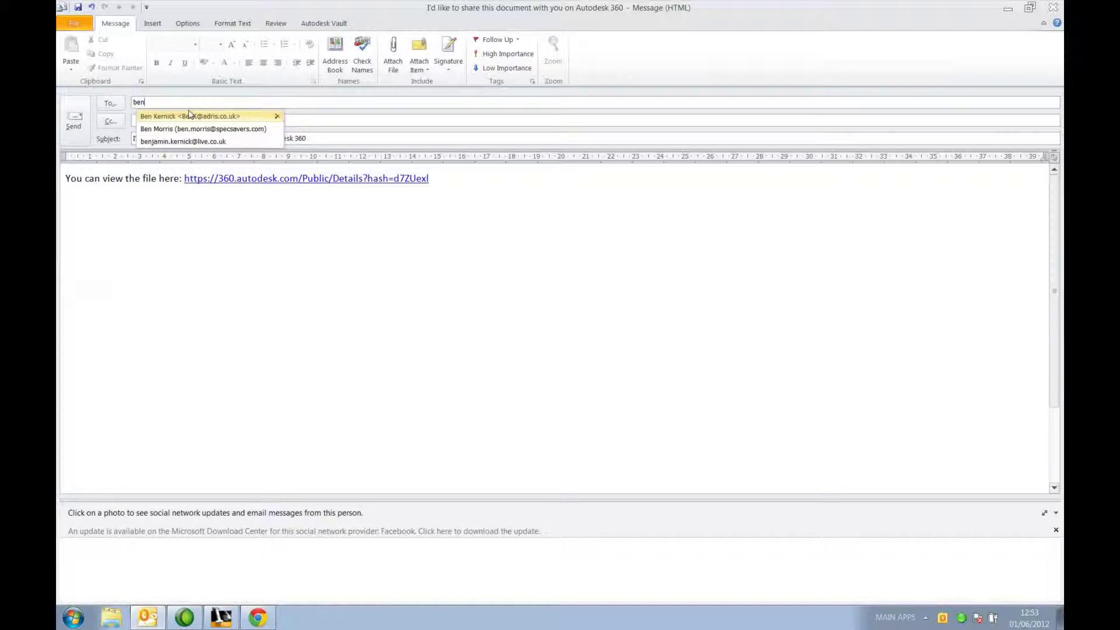
key(Down)
key(Down)
key(Return)
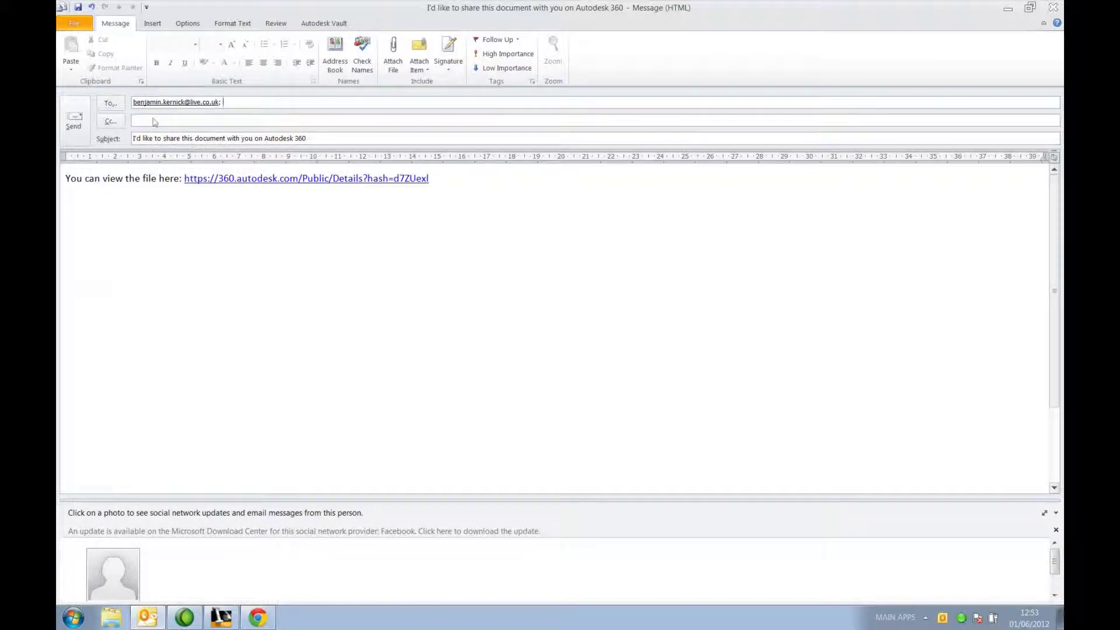
click(76, 120)
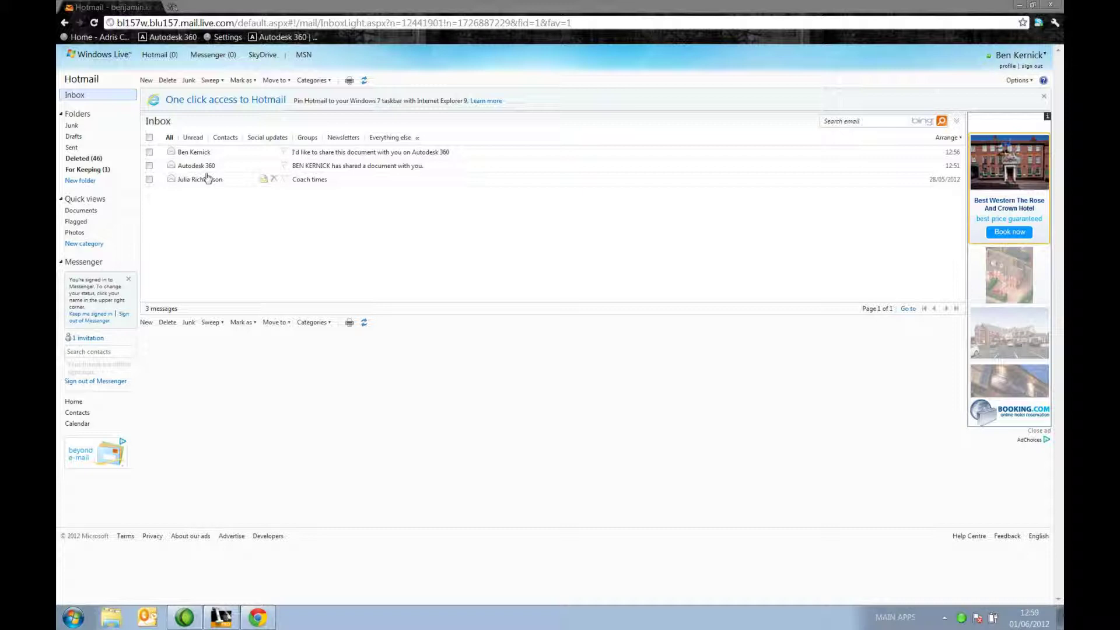
Step: Open the share e-mail's public link and download Mount Plate, Upper.ipt to the Desktop
click(196, 152)
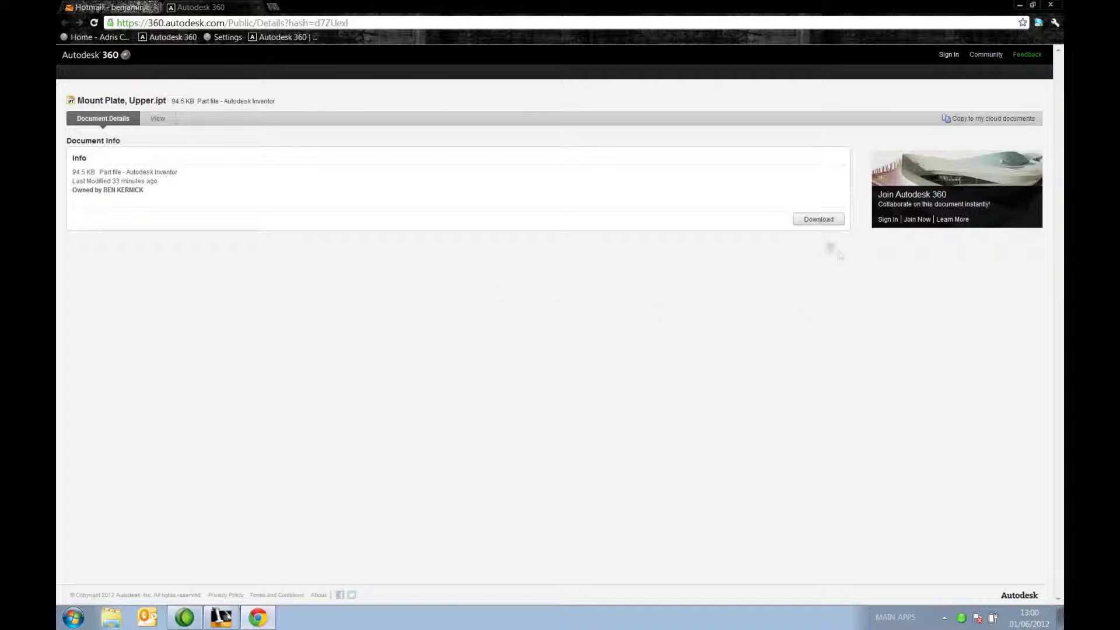
click(819, 224)
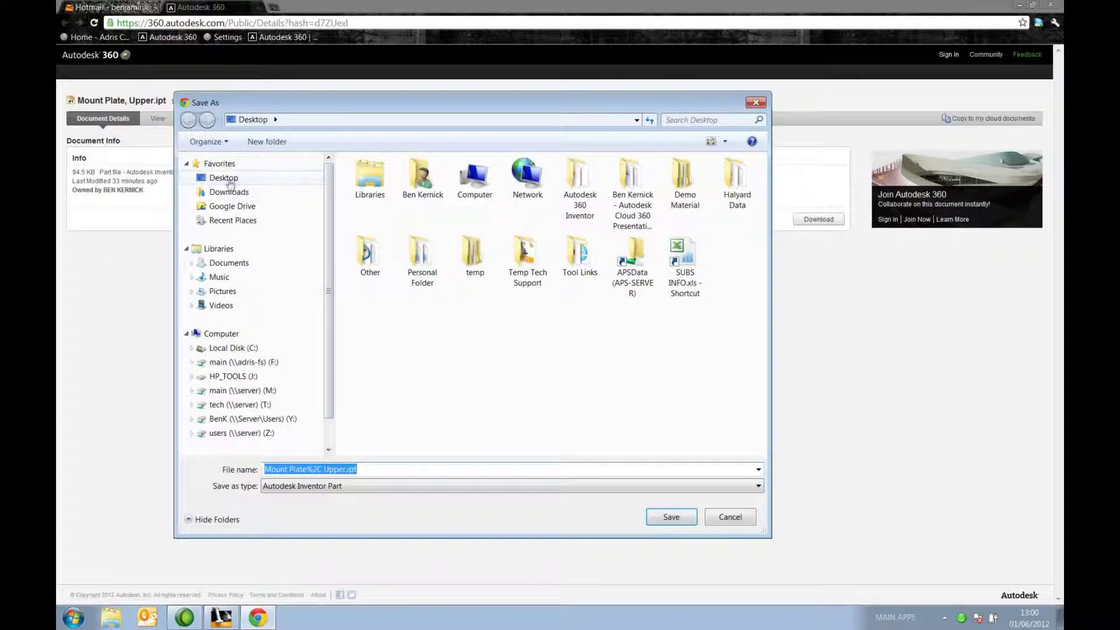
click(221, 178)
click(672, 517)
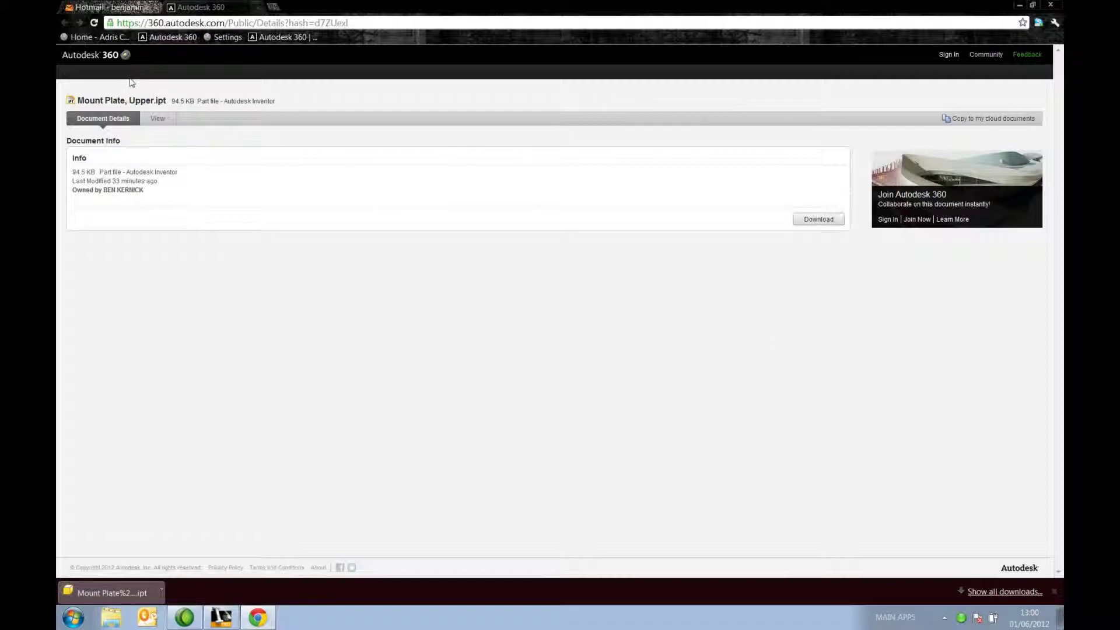
Step: Back in the Hotmail inbox, open the Autodesk 360 share notification and follow its link to sign-in
click(111, 7)
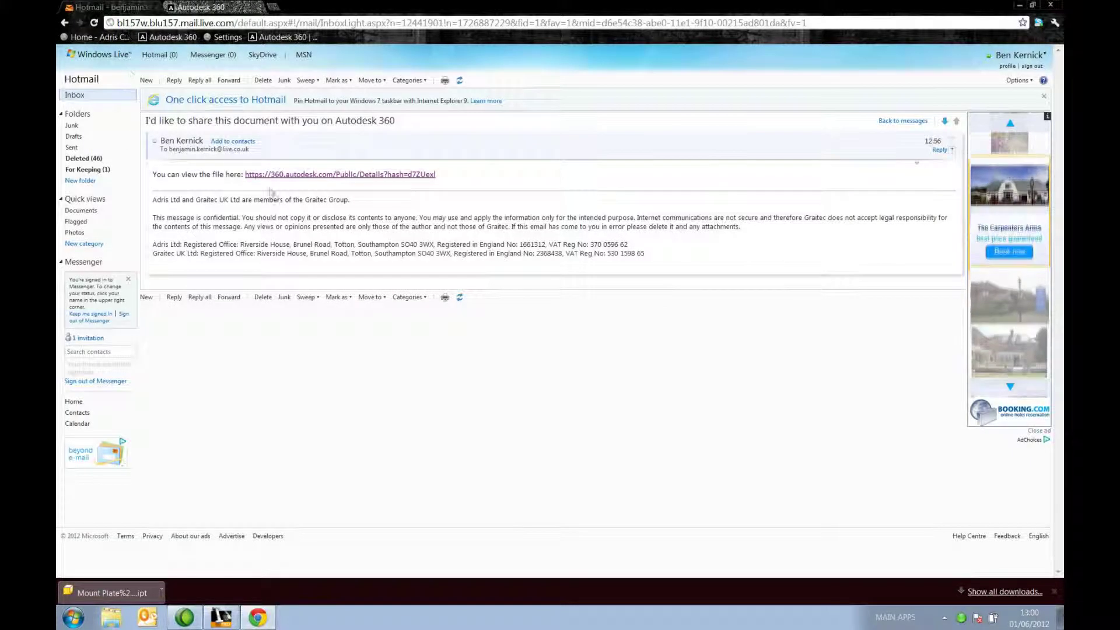
mouse_move(147, 62)
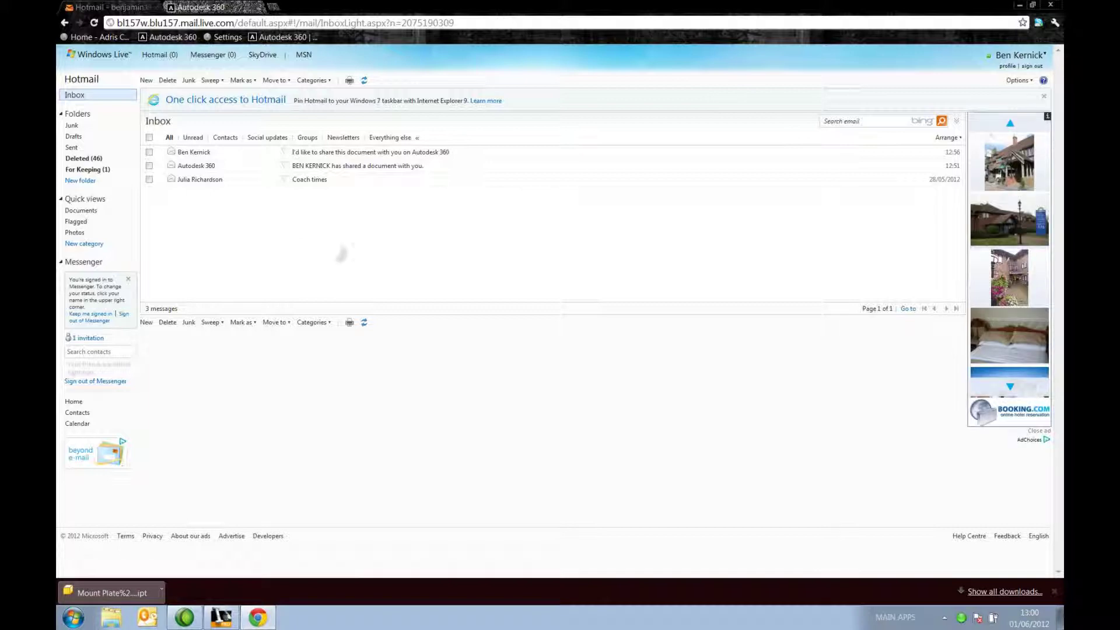
click(196, 167)
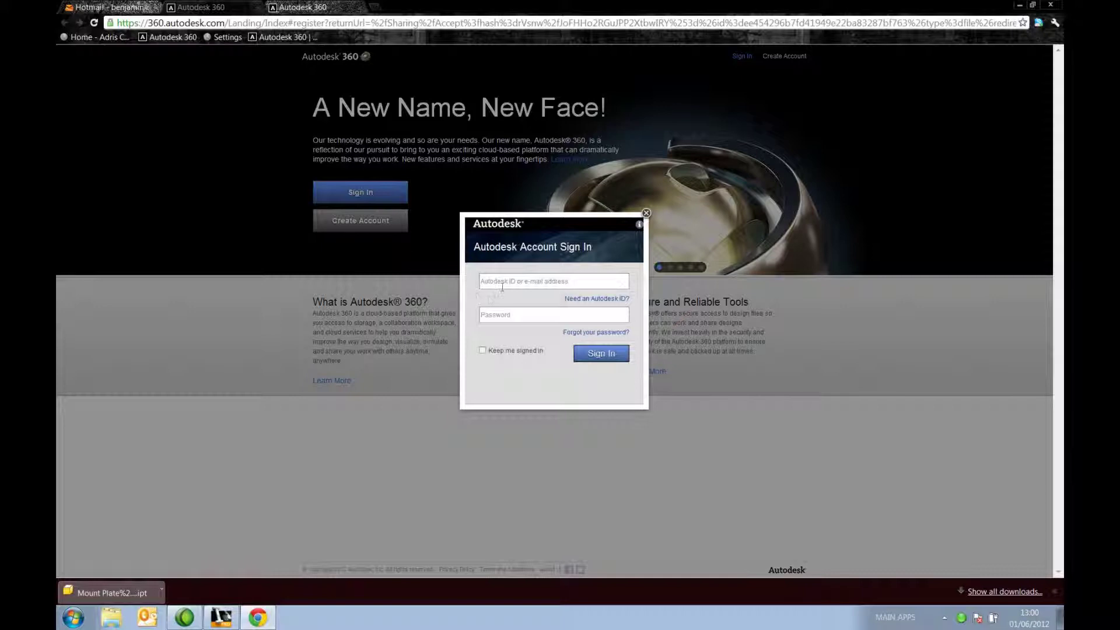
Step: Sign in to Autodesk 360 with the collaborator's Autodesk ID and password
click(504, 284)
text(ben)
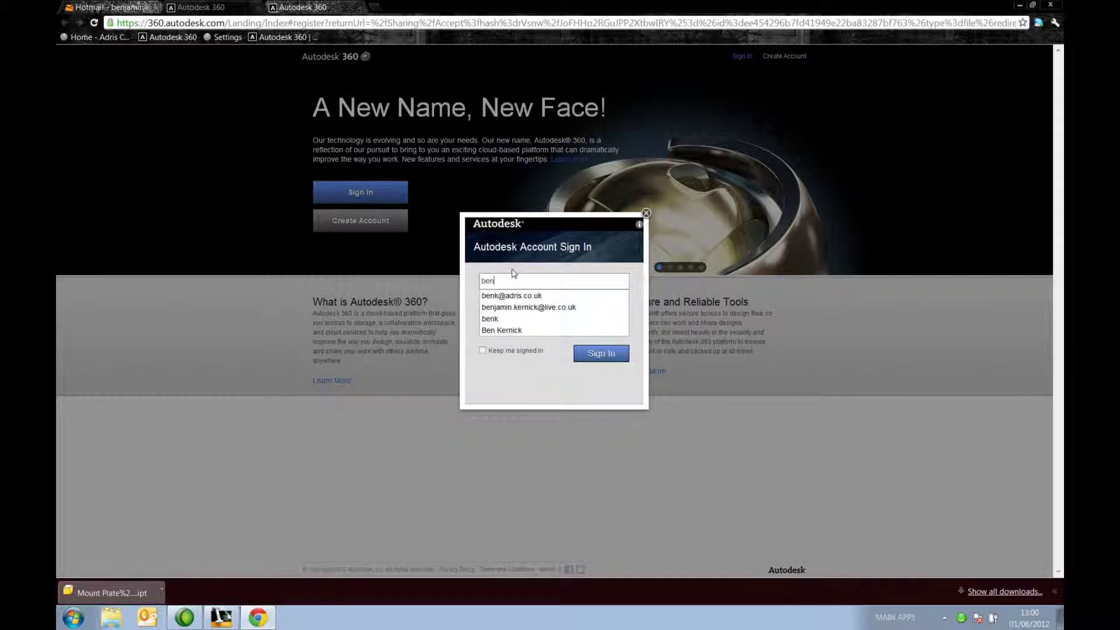
click(515, 307)
text(*)
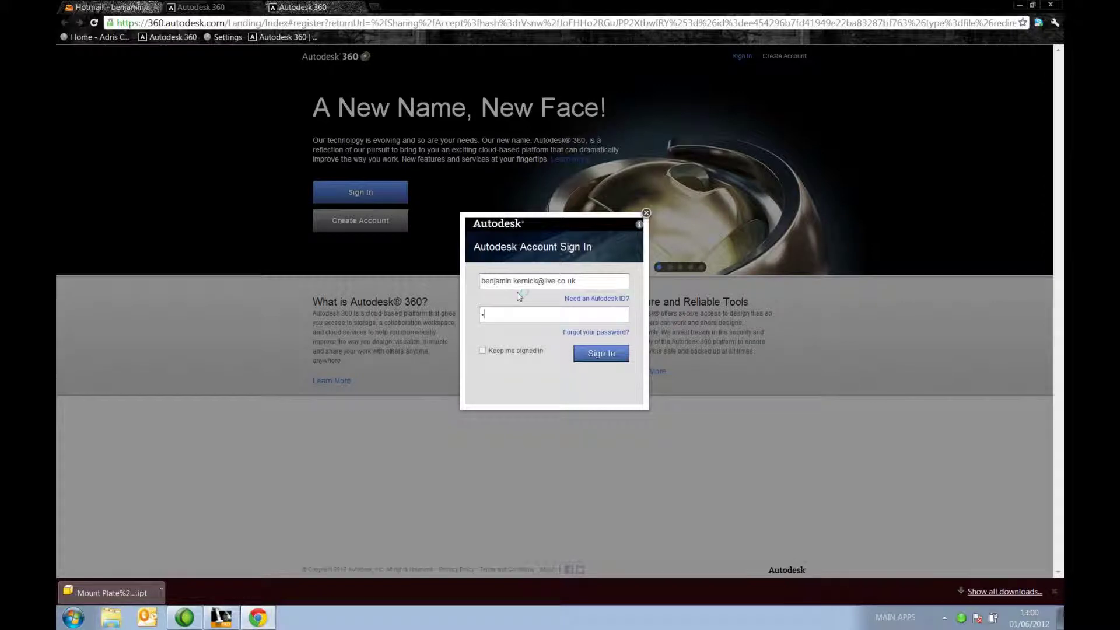
text(********)
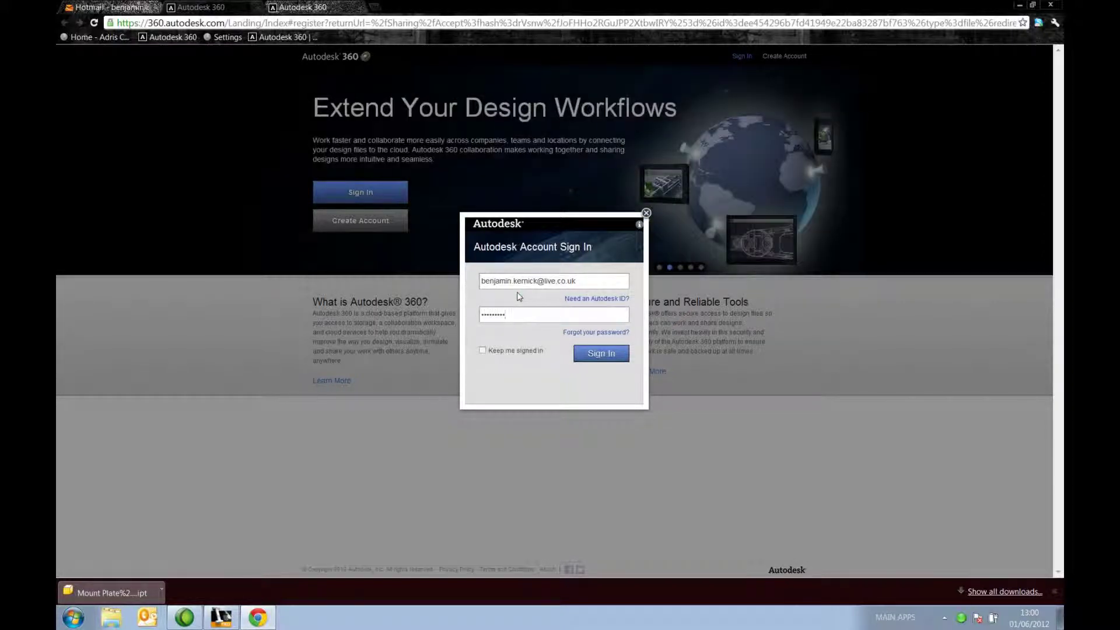
click(600, 352)
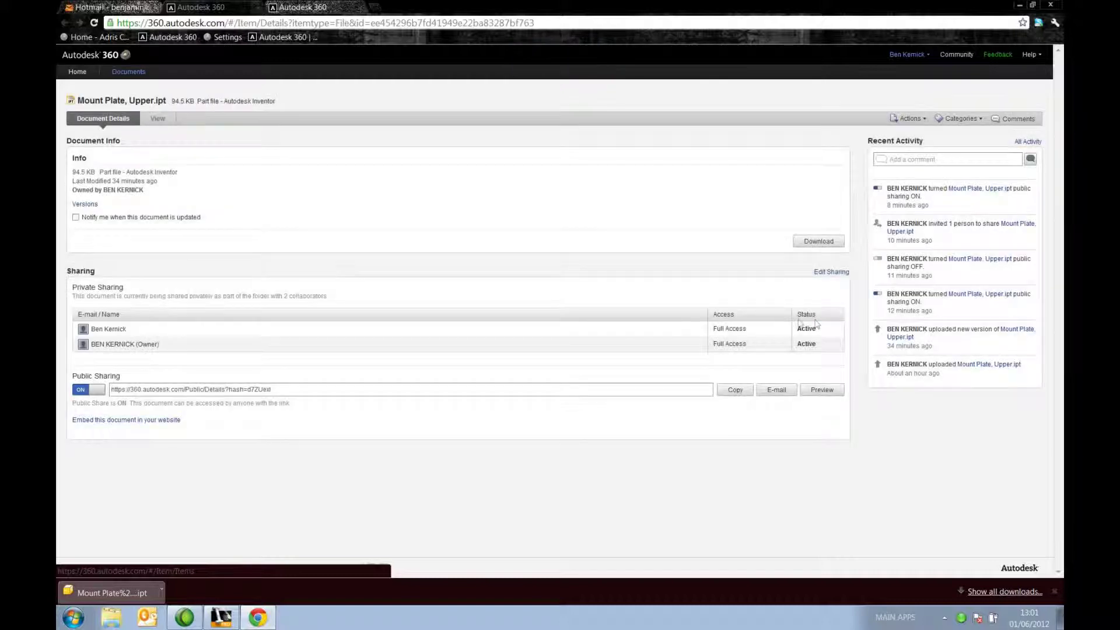
mouse_move(97, 334)
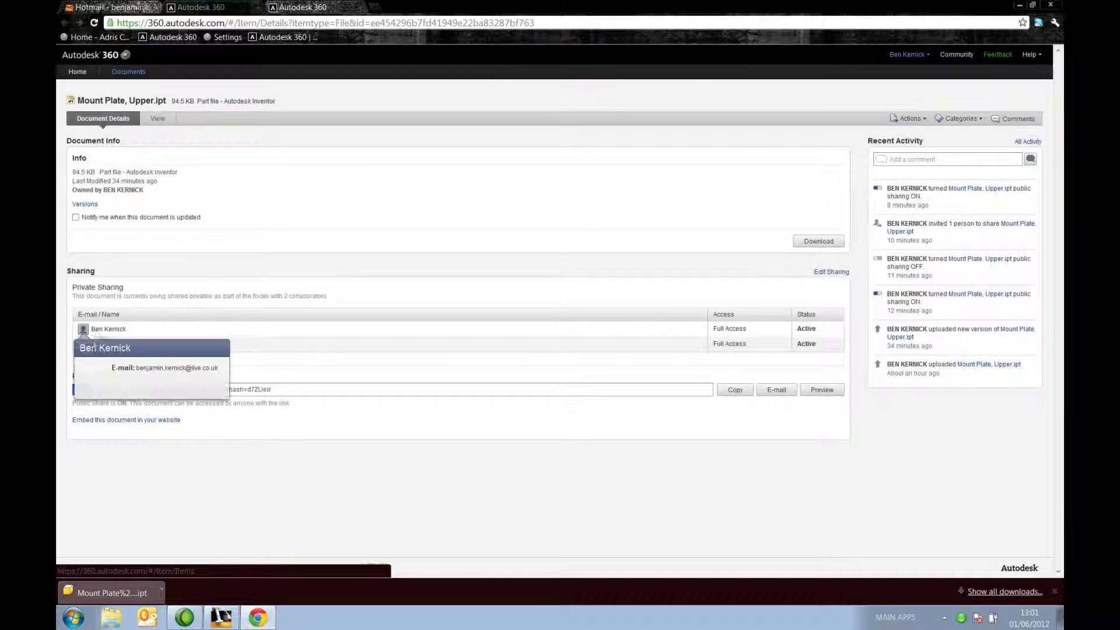